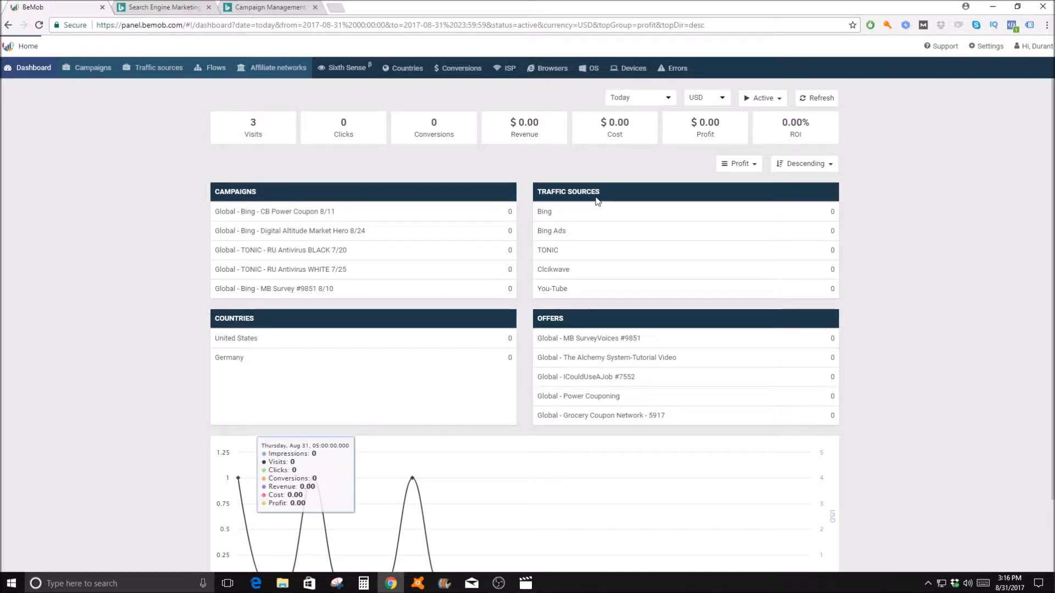
Step: Go to the traffic sources and start a new one from the Bing template
{"action": "left_click", "coordinate": [29, 67]}
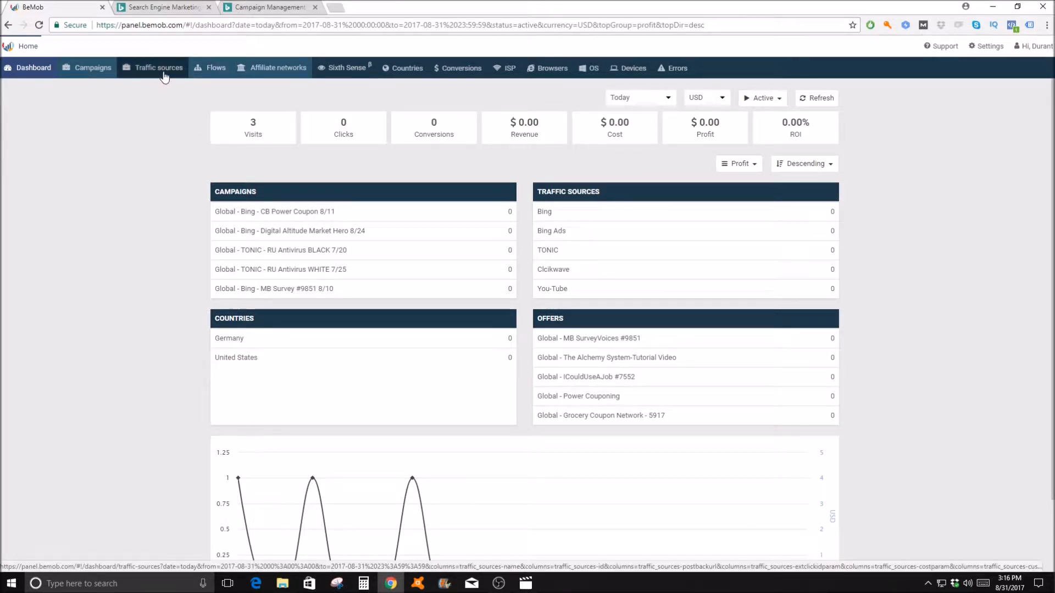
{"action": "left_click", "coordinate": [163, 75]}
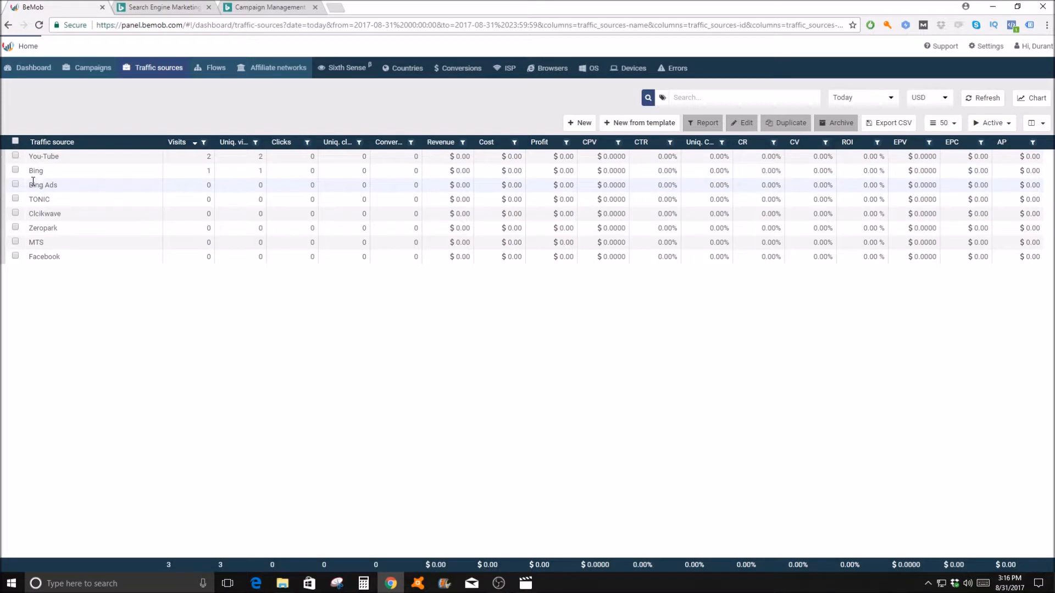
{"action": "left_click", "coordinate": [624, 124]}
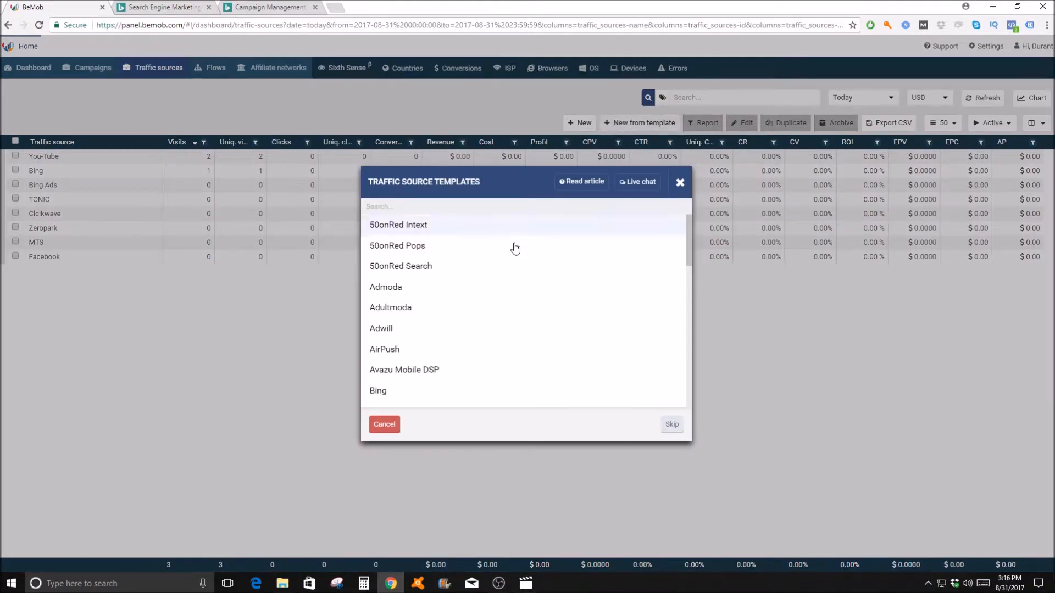
{"action": "scroll", "coordinate": [493, 265], "scroll_direction": "down", "scroll_amount": 1}
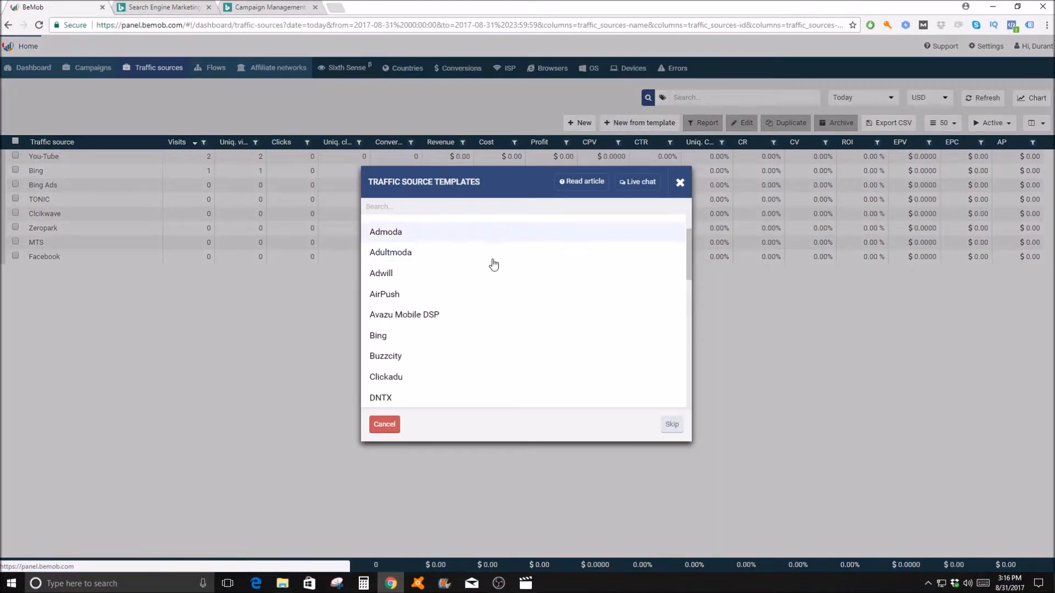
{"action": "left_click", "coordinate": [472, 338]}
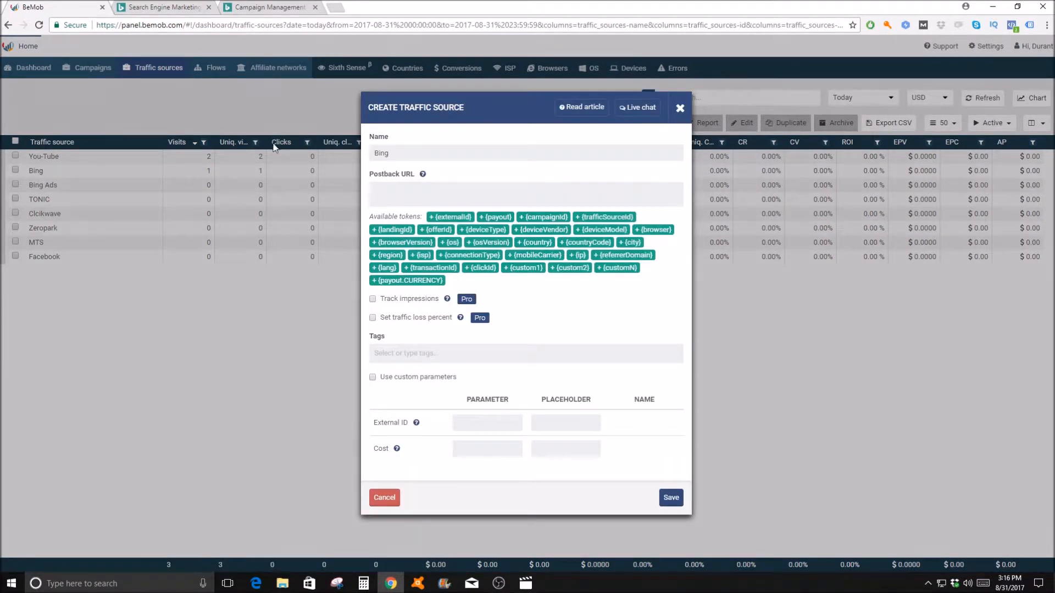
Step: Enable custom parameters for the new Bing traffic source and save it
{"action": "left_click", "coordinate": [372, 377]}
{"action": "scroll", "coordinate": [584, 306], "scroll_direction": "down", "scroll_amount": 4}
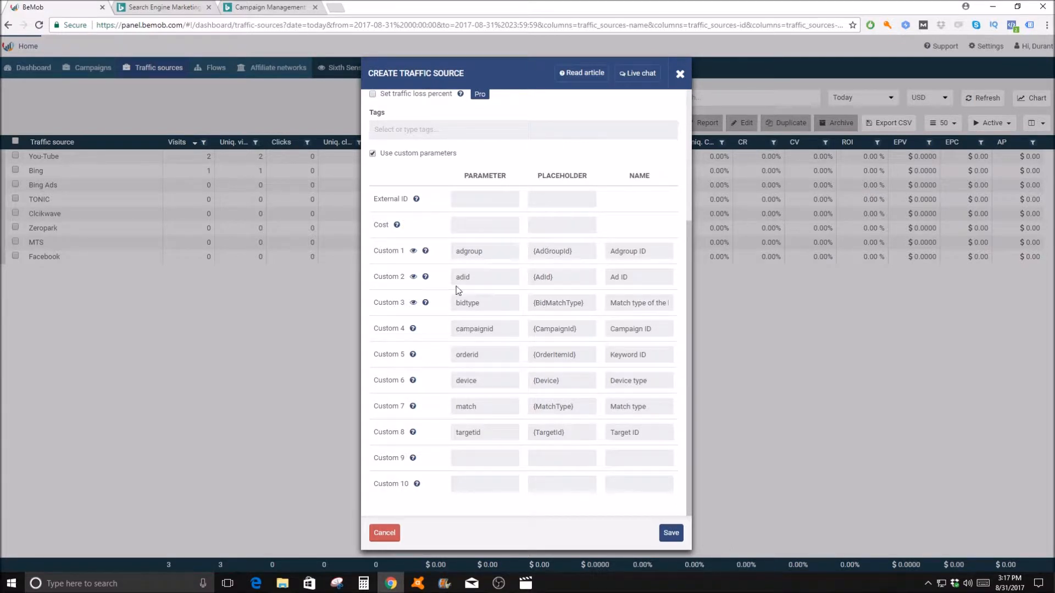
{"action": "left_click", "coordinate": [671, 537]}
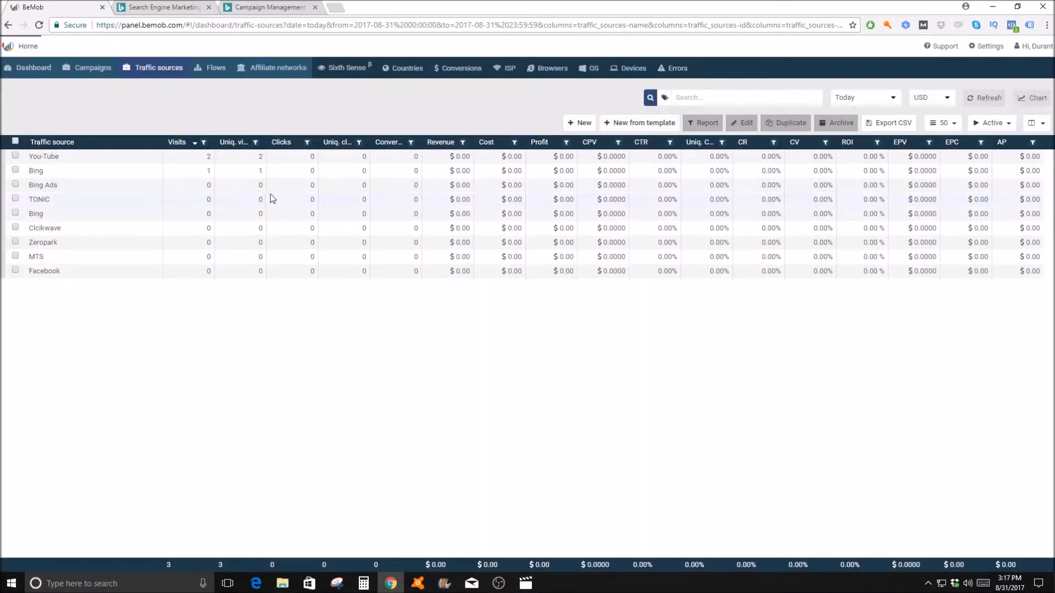
Step: Open the Bing Ads traffic source for editing, examine its custom parameters and save it
{"action": "left_click", "coordinate": [146, 184]}
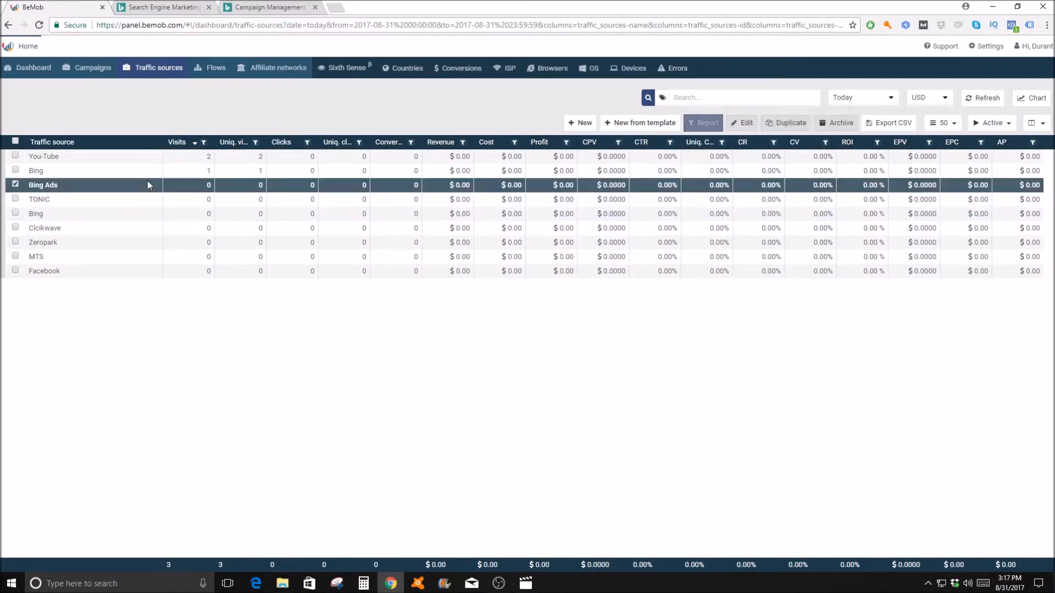
{"action": "left_click", "coordinate": [743, 122]}
{"action": "scroll", "coordinate": [655, 239], "scroll_direction": "down", "scroll_amount": 5}
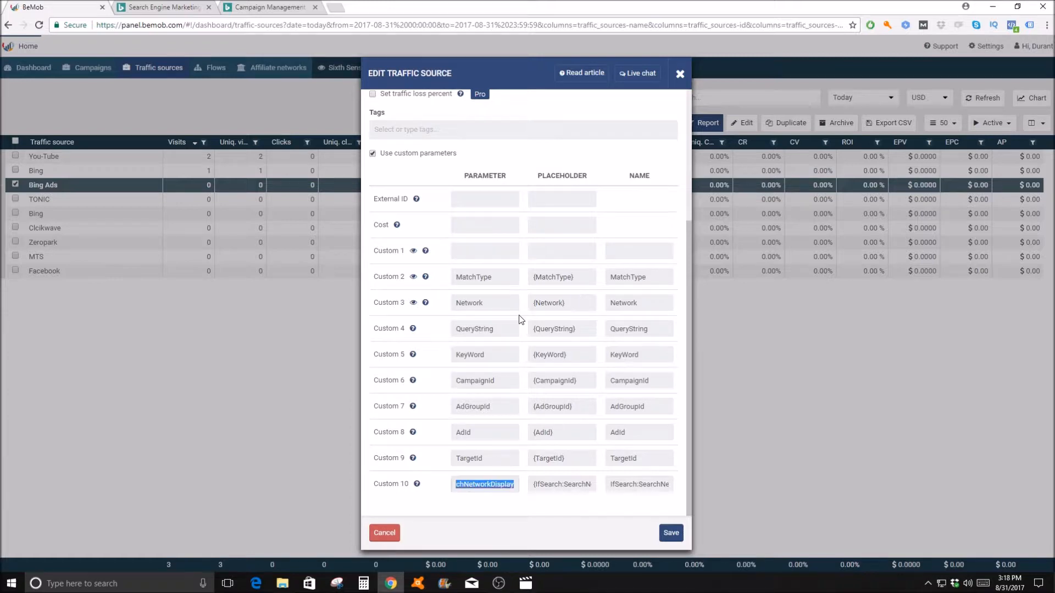
{"action": "scroll", "coordinate": [521, 318], "scroll_direction": "up", "scroll_amount": 1}
{"action": "scroll", "coordinate": [519, 319], "scroll_direction": "down", "scroll_amount": 1}
{"action": "left_click", "coordinate": [676, 537]}
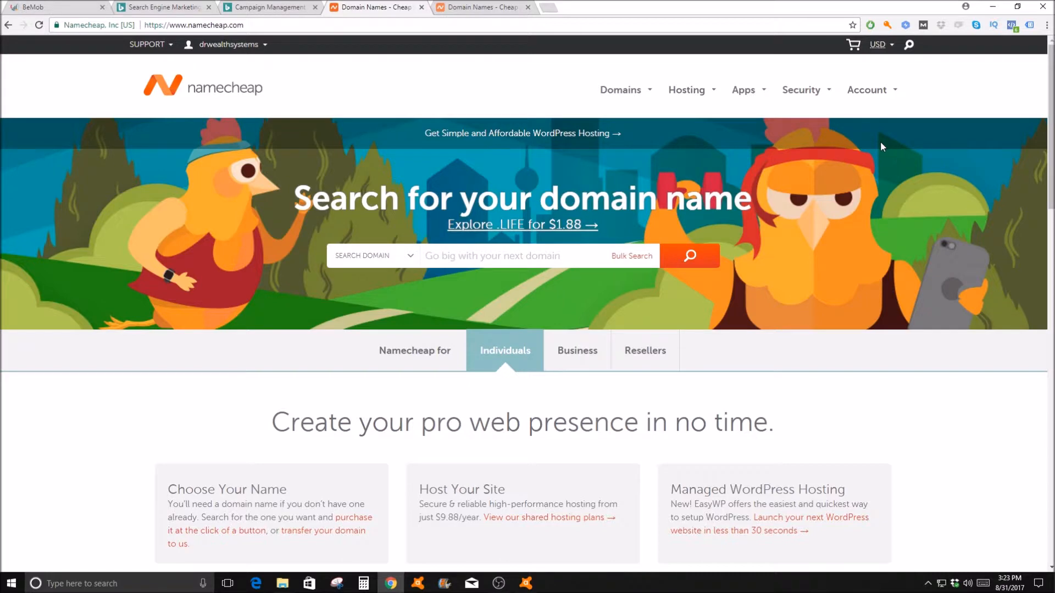
Step: On Namecheap, go through the $0.48 domain promotion to the .win domain registration page
{"action": "mouse_move", "coordinate": [621, 94]}
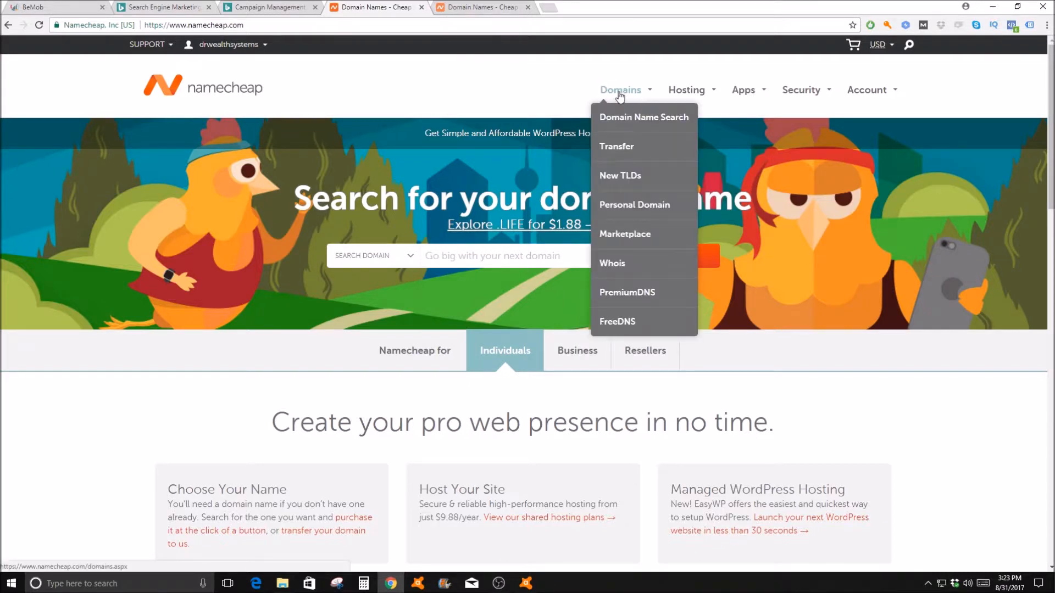
{"action": "left_click", "coordinate": [622, 96]}
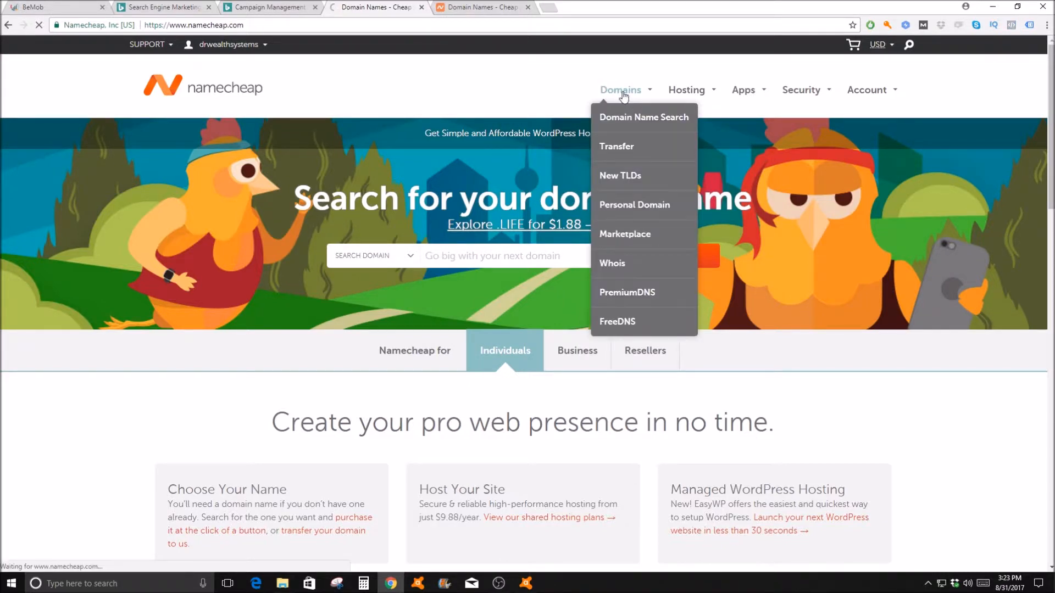
{"action": "scroll", "coordinate": [628, 160], "scroll_direction": "down", "scroll_amount": 2}
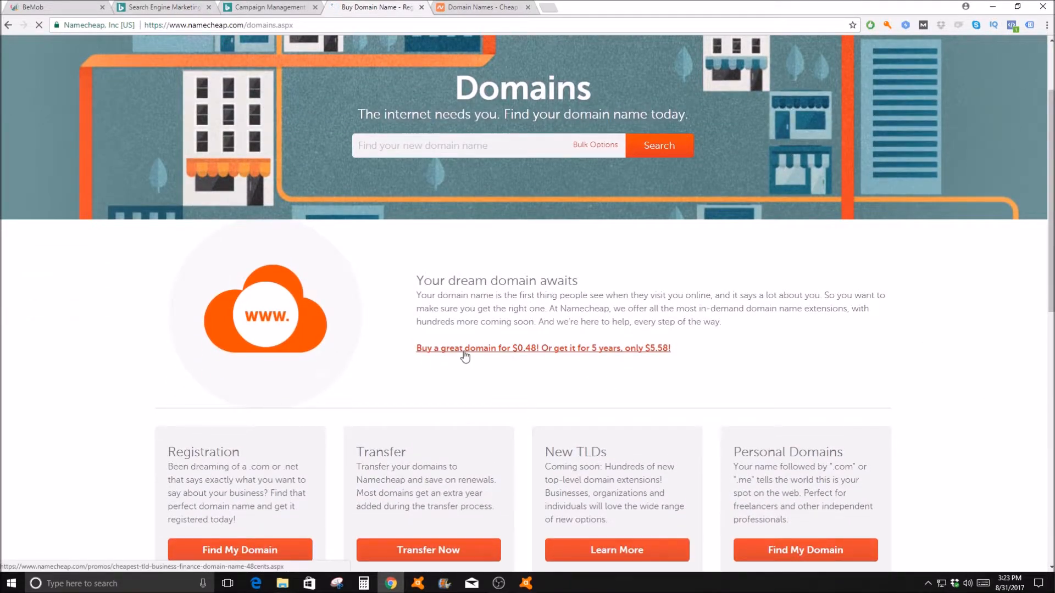
{"action": "left_click", "coordinate": [541, 350]}
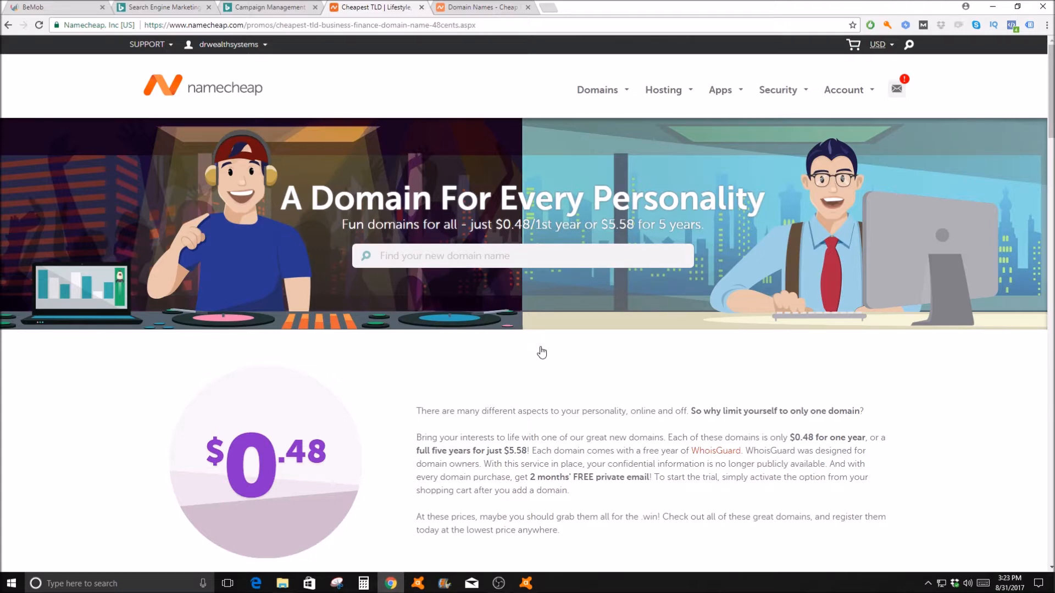
{"action": "scroll", "coordinate": [635, 427], "scroll_direction": "down", "scroll_amount": 6}
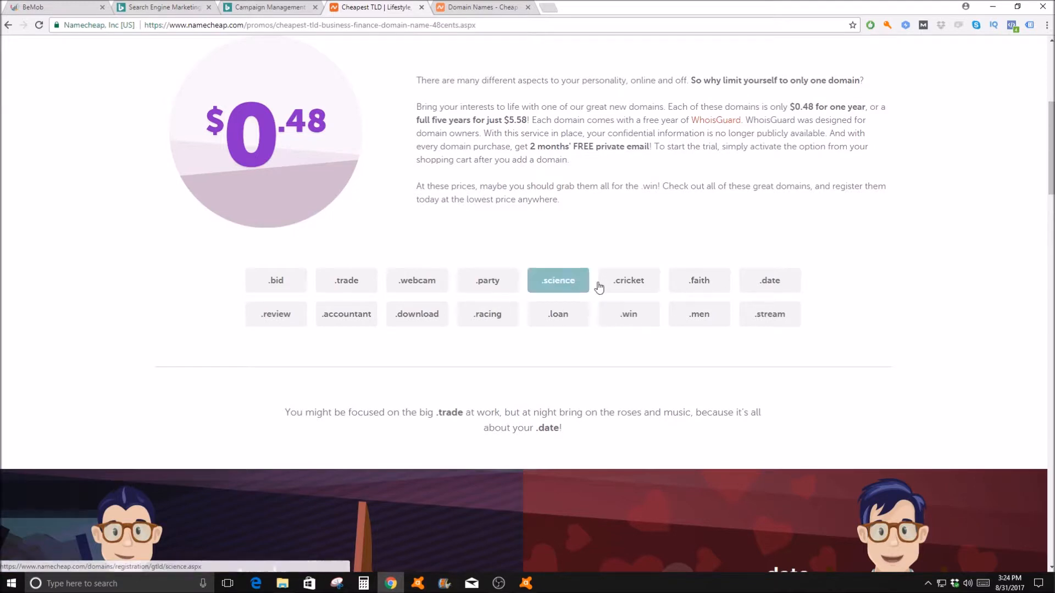
{"action": "left_click", "coordinate": [622, 320]}
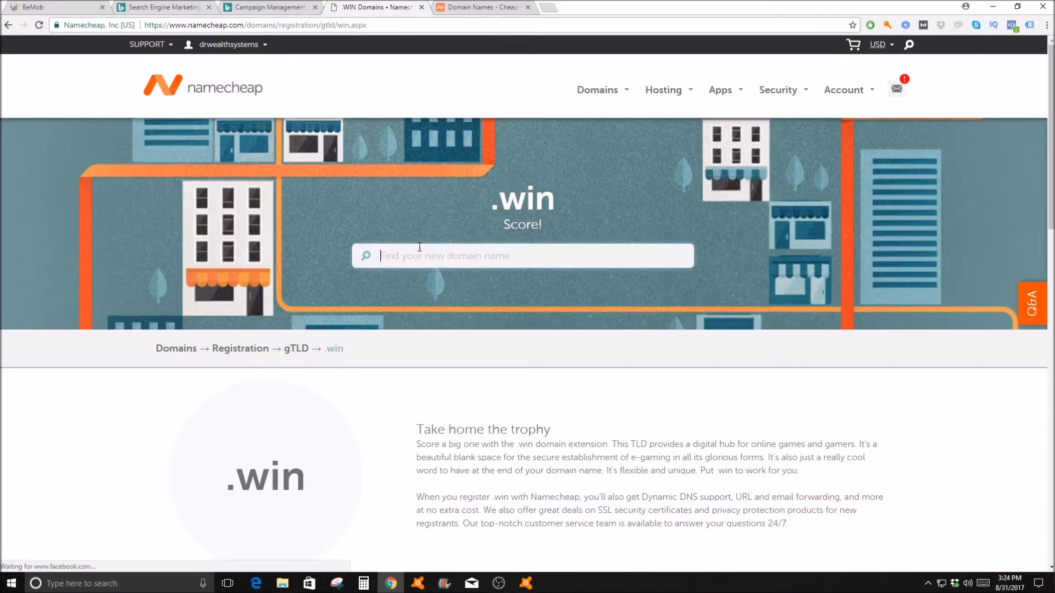
Step: Search for the domain drtrackbest.win and add it to the shopping cart
{"action": "type", "text": "d"}
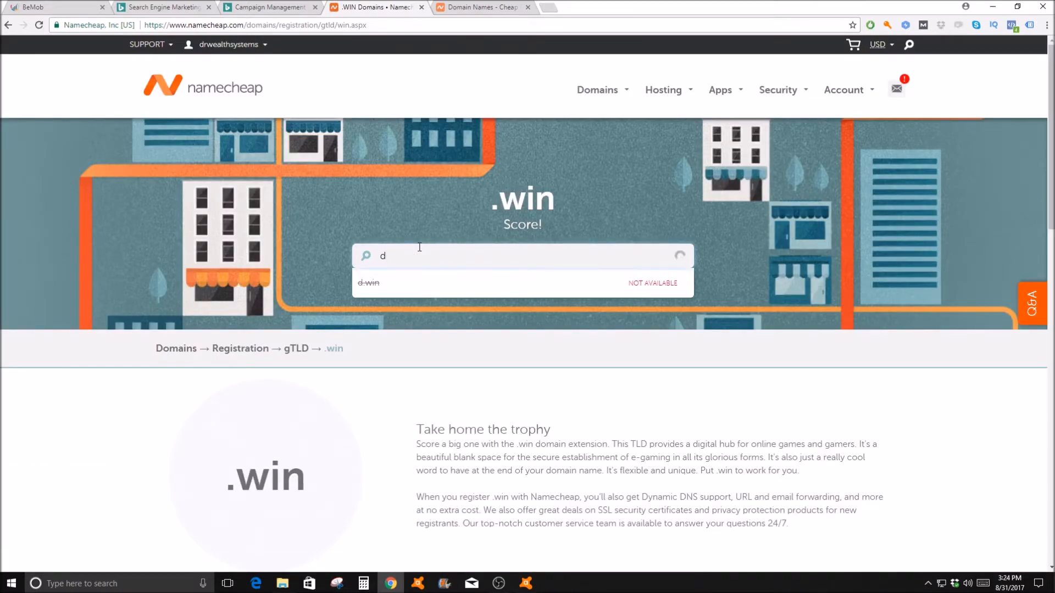
{"action": "type", "text": "ont"}
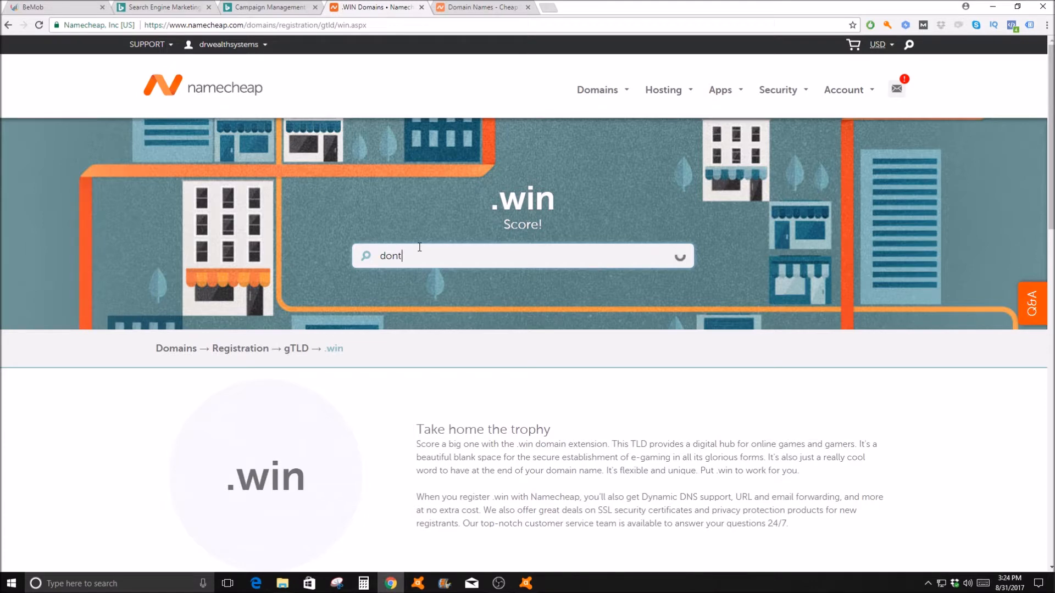
{"action": "key", "text": "BackSpace"}
{"action": "key", "text": "BackSpace"}
{"action": "key", "text": "BackSpace"}
{"action": "type", "text": "rtrack"}
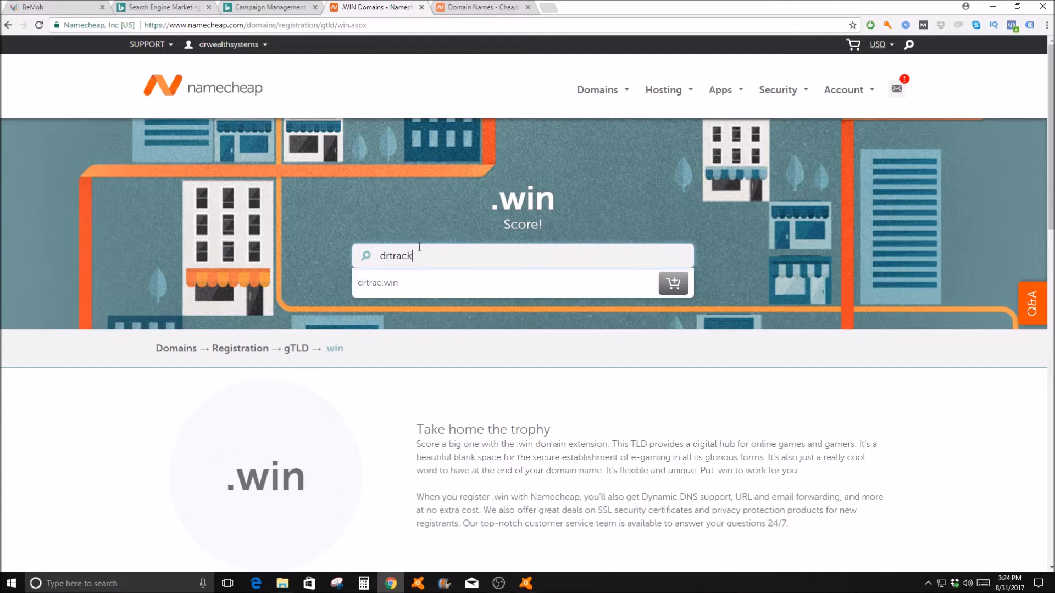
{"action": "type", "text": "best"}
{"action": "left_click", "coordinate": [560, 285]}
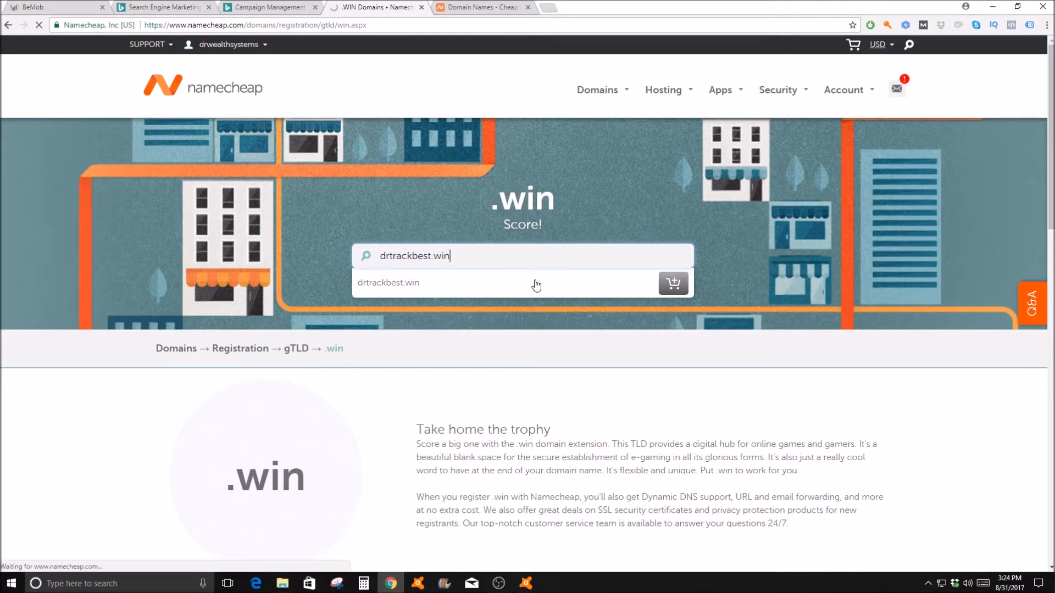
{"action": "left_click", "coordinate": [664, 285]}
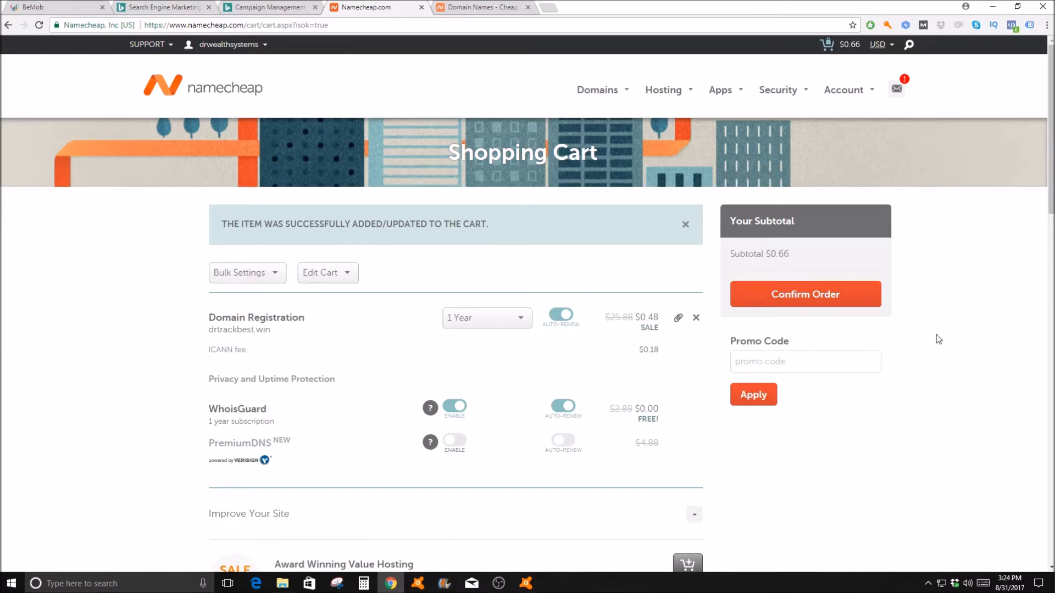
Step: Check the cart holding the one-year drtrackbest.win registration, confirm the order and review its details
{"action": "scroll", "coordinate": [815, 362], "scroll_direction": "down", "scroll_amount": 2}
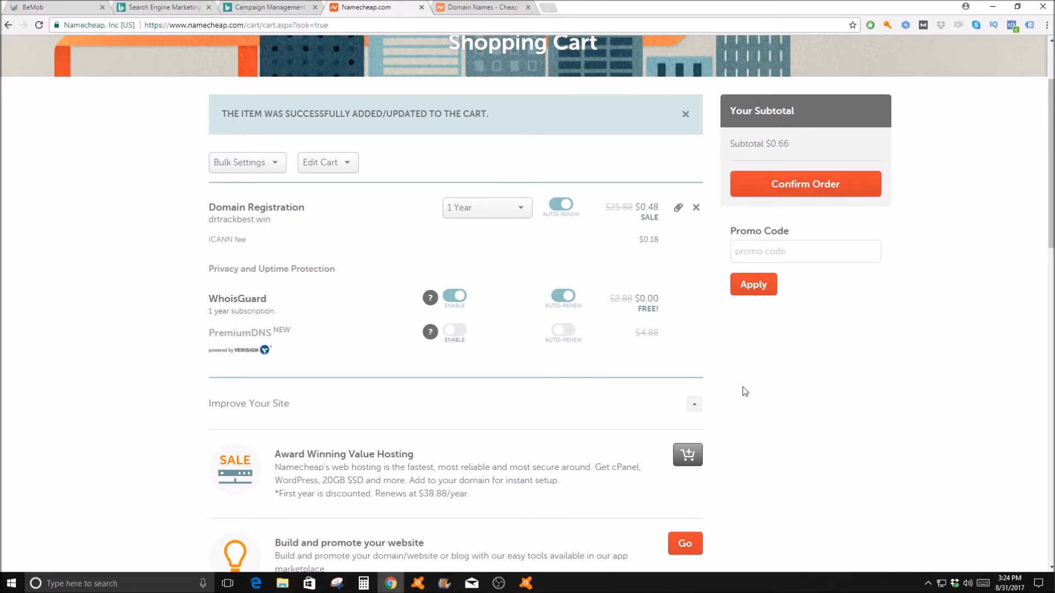
{"action": "scroll", "coordinate": [824, 379], "scroll_direction": "down", "scroll_amount": 1}
{"action": "scroll", "coordinate": [956, 384], "scroll_direction": "down", "scroll_amount": 1}
{"action": "scroll", "coordinate": [955, 377], "scroll_direction": "up", "scroll_amount": 4}
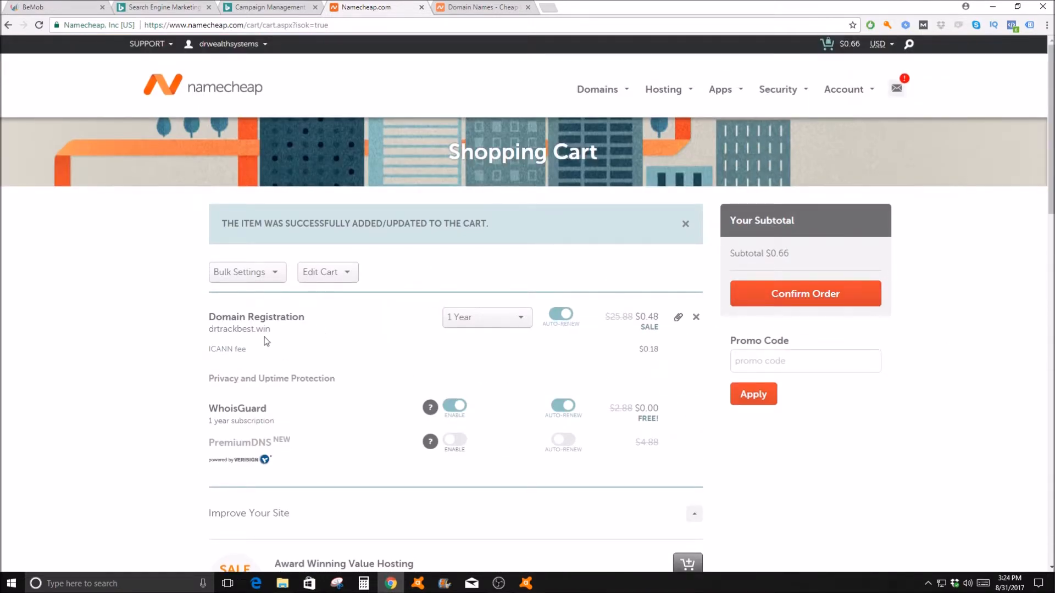
{"action": "left_click", "coordinate": [794, 297]}
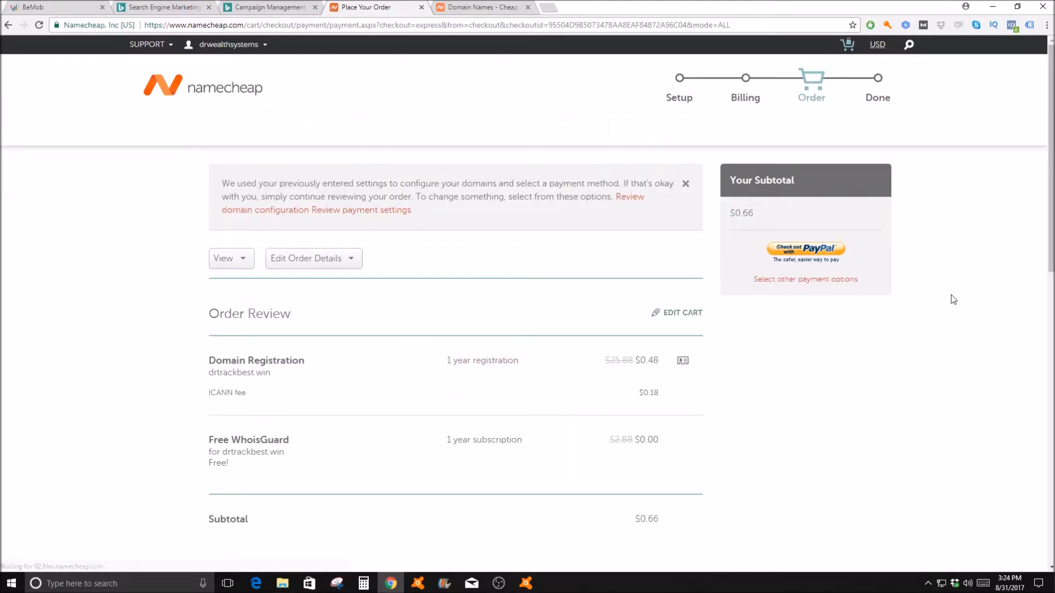
{"action": "scroll", "coordinate": [947, 305], "scroll_direction": "down", "scroll_amount": 3}
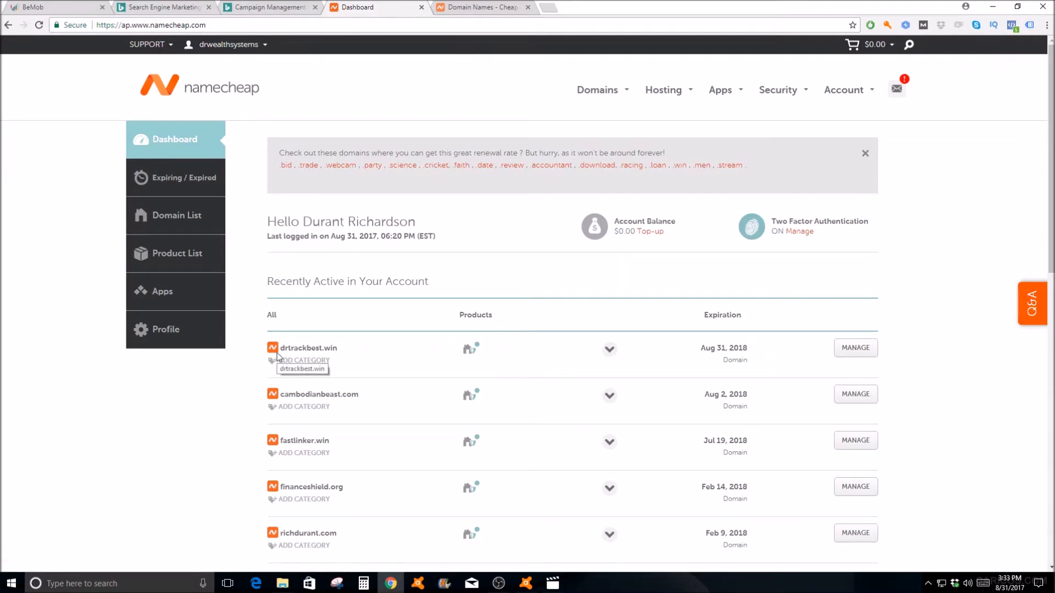
Step: Open the Advanced DNS settings of drtrackbest.win and add a new host record of type CNAME Record
{"action": "left_click", "coordinate": [853, 352]}
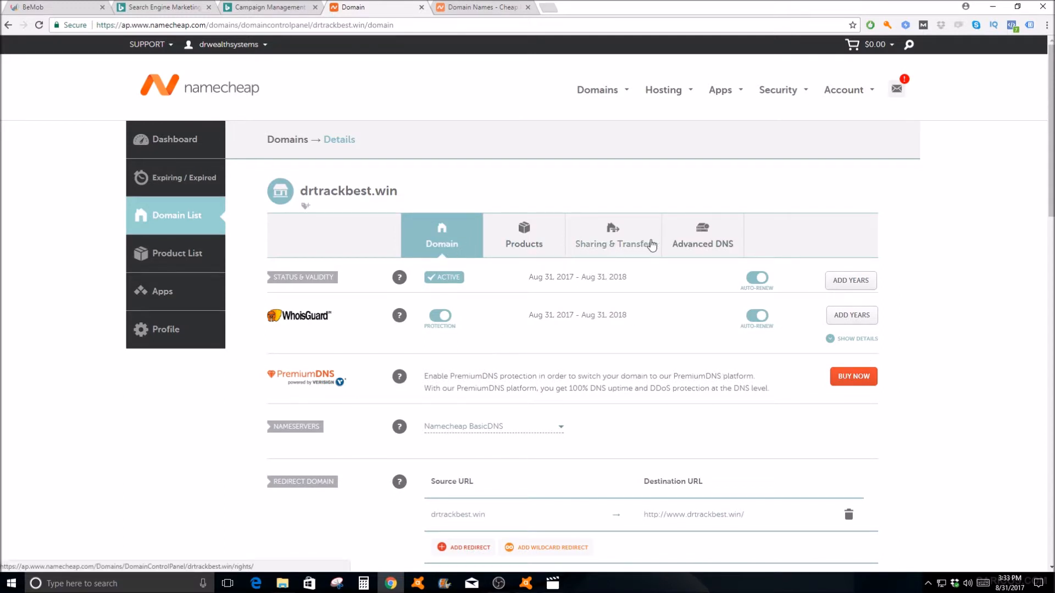
{"action": "left_click", "coordinate": [704, 242]}
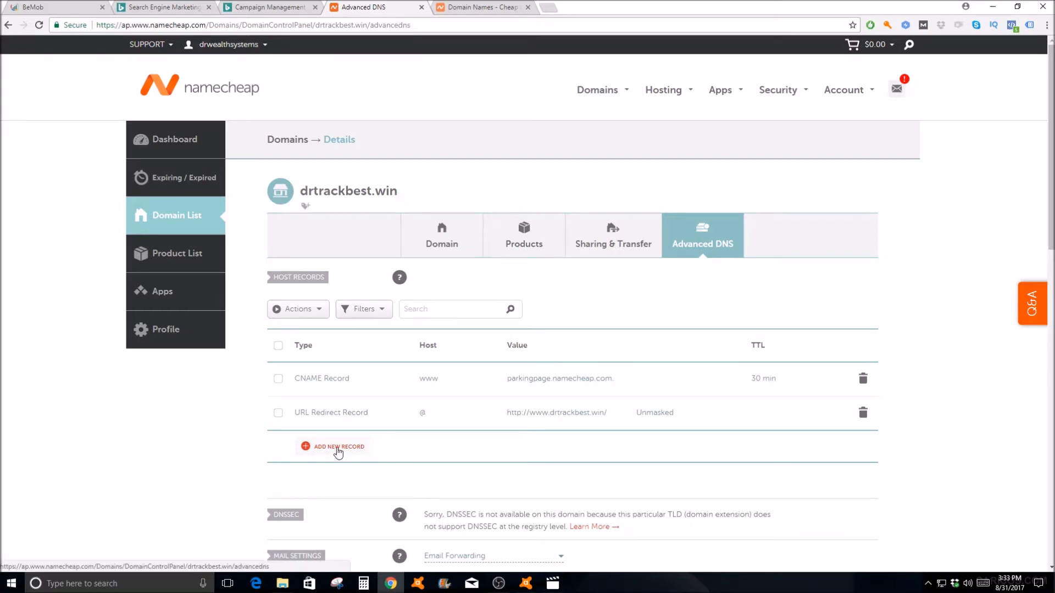
{"action": "left_click", "coordinate": [433, 383]}
{"action": "left_click_drag", "start_coordinate": [462, 380], "coordinate": [394, 386]}
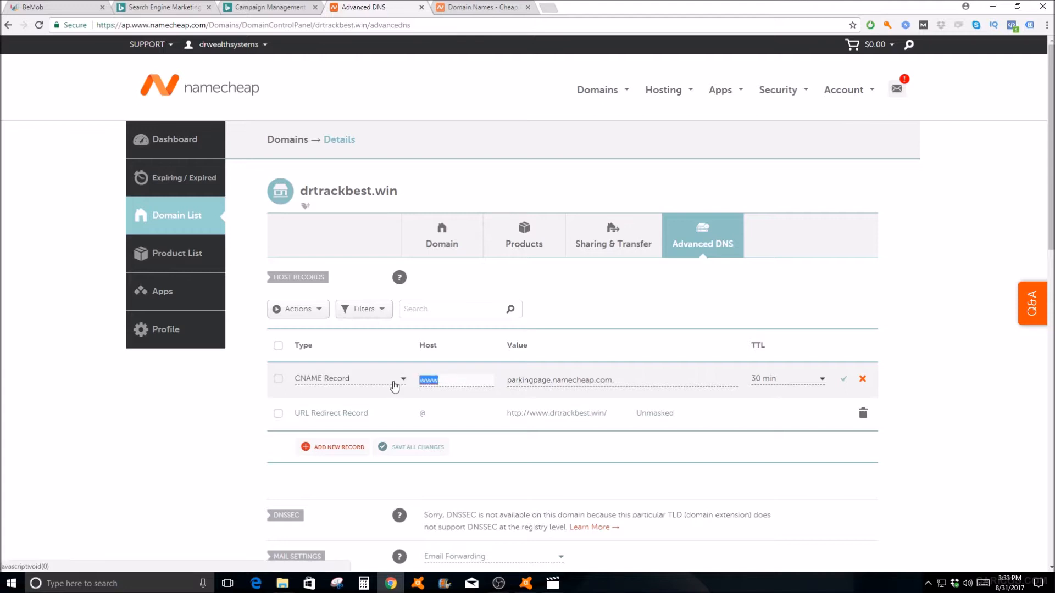
{"action": "left_click", "coordinate": [332, 447]}
{"action": "scroll", "coordinate": [333, 456], "scroll_direction": "down", "scroll_amount": 4}
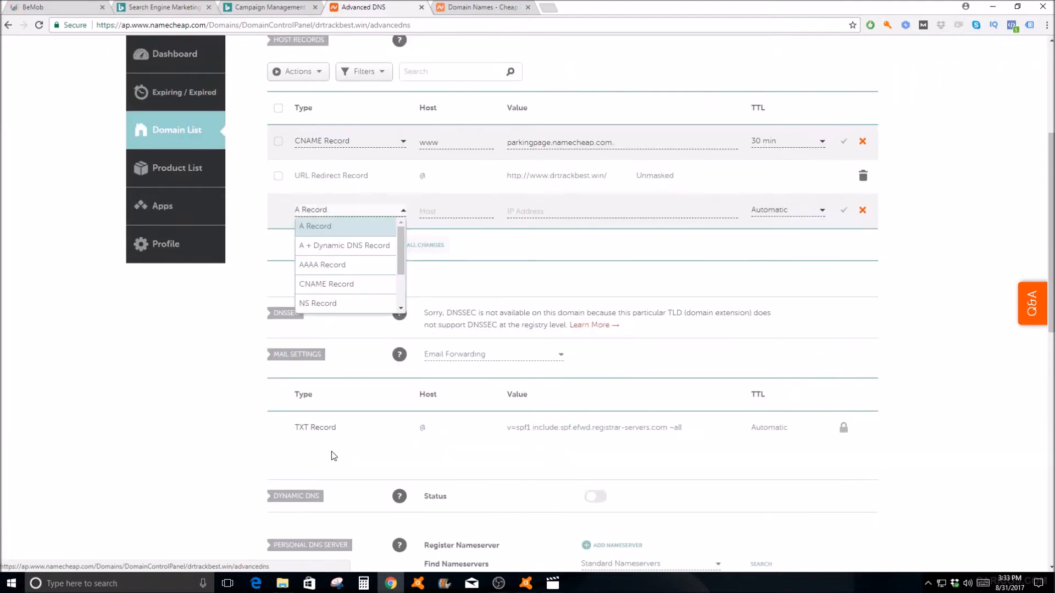
{"action": "left_click", "coordinate": [358, 284]}
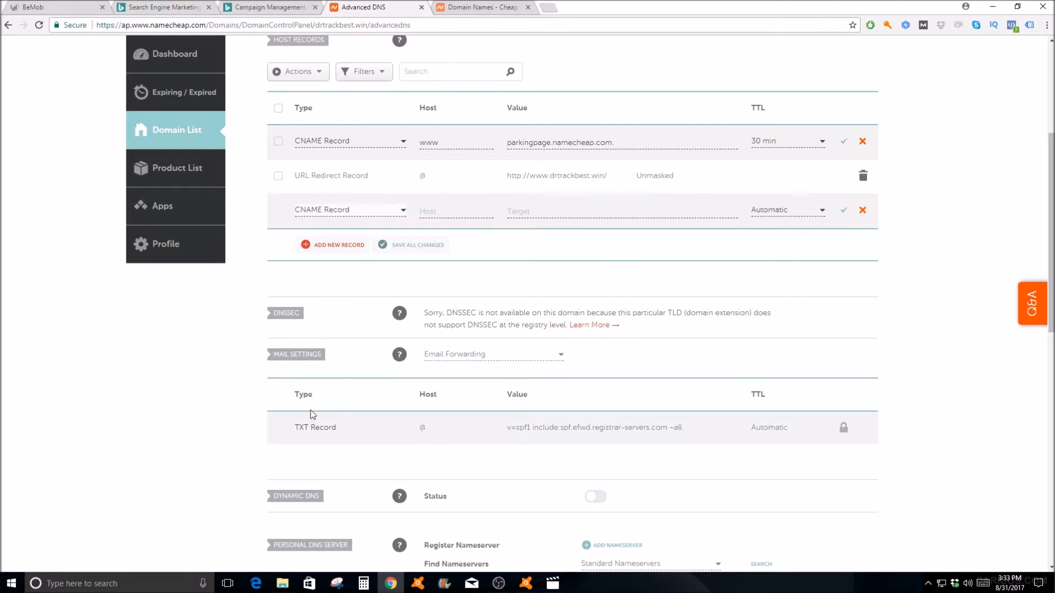
Step: Set the host of the new CNAME record to go
{"action": "scroll", "coordinate": [311, 410], "scroll_direction": "up", "scroll_amount": 3}
{"action": "left_click", "coordinate": [436, 378]}
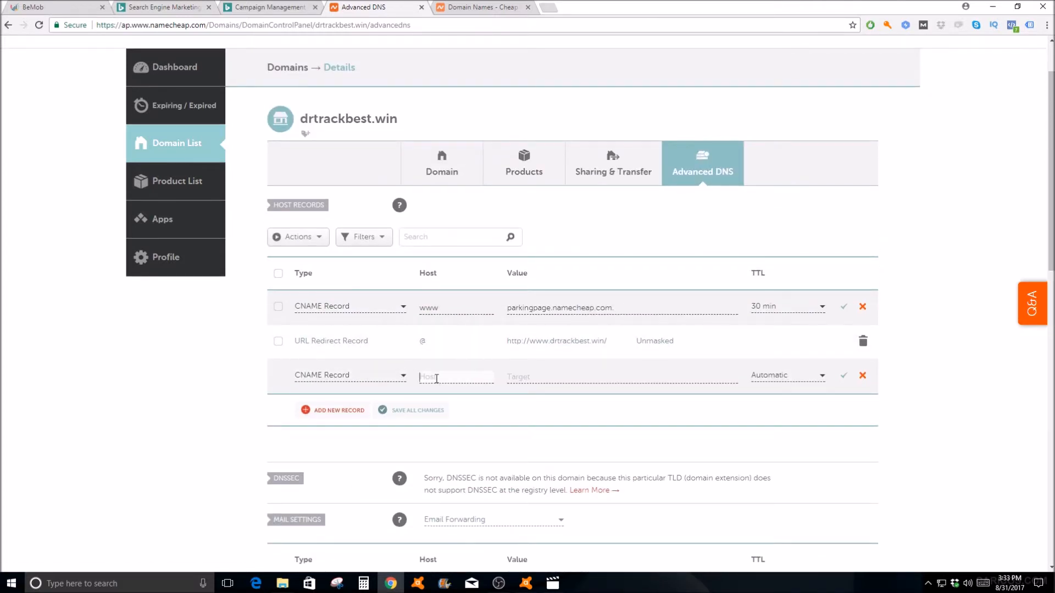
{"action": "type", "text": "trk"}
{"action": "key", "text": "BackSpace"}
{"action": "key", "text": "BackSpace"}
{"action": "key", "text": "BackSpace"}
{"action": "type", "text": "go"}
Step: Copy the bemobtrk.com tracking domain from BeMob's tracking domains and enter it as the target of the go CNAME record in Namecheap
{"action": "left_click", "coordinate": [522, 376]}
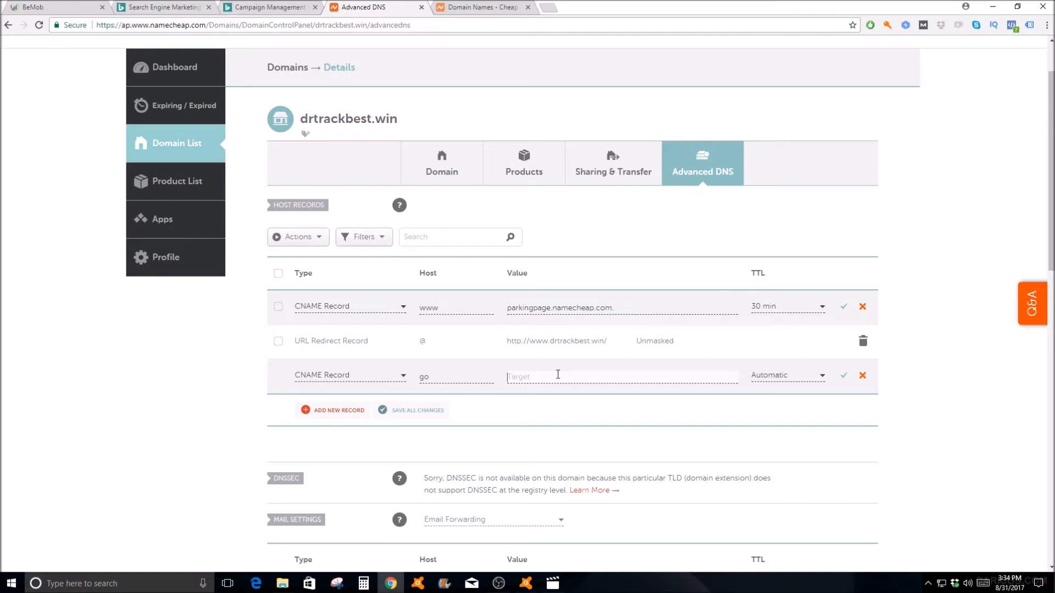
{"action": "left_click", "coordinate": [68, 5]}
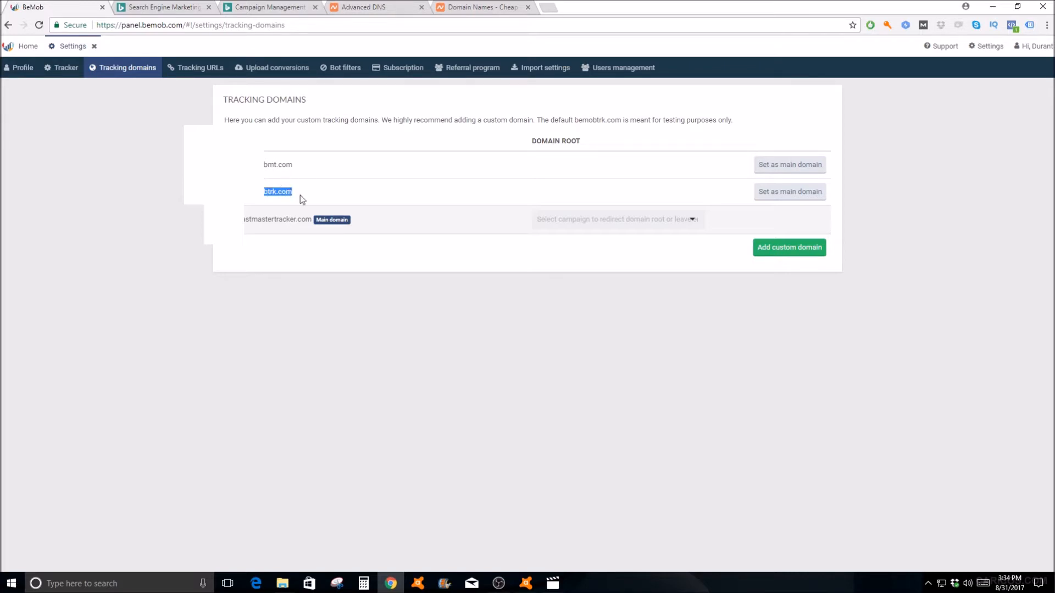
{"action": "right_click", "coordinate": [285, 190]}
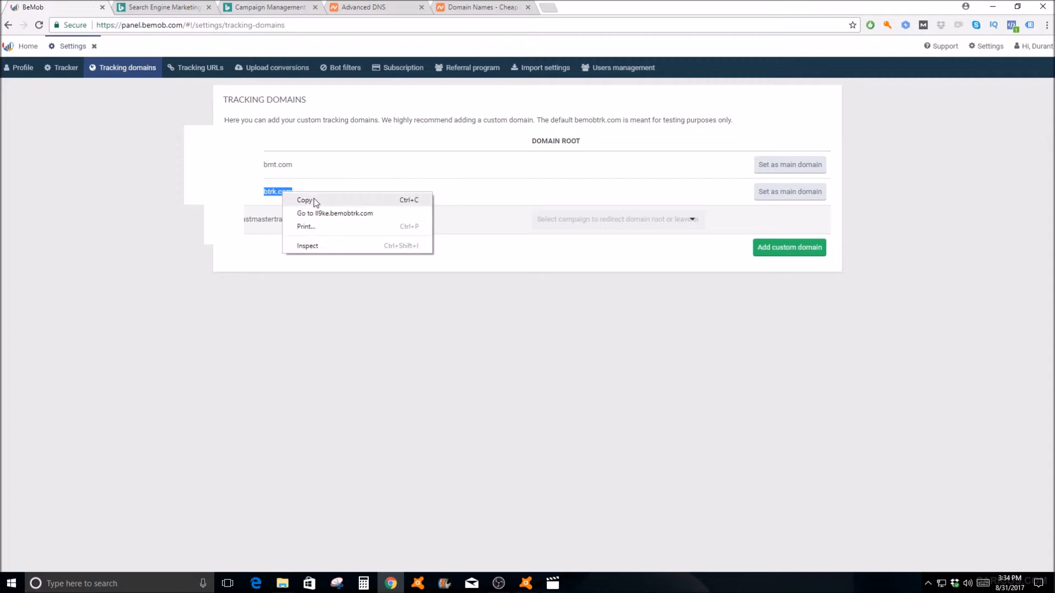
{"action": "left_click", "coordinate": [315, 199]}
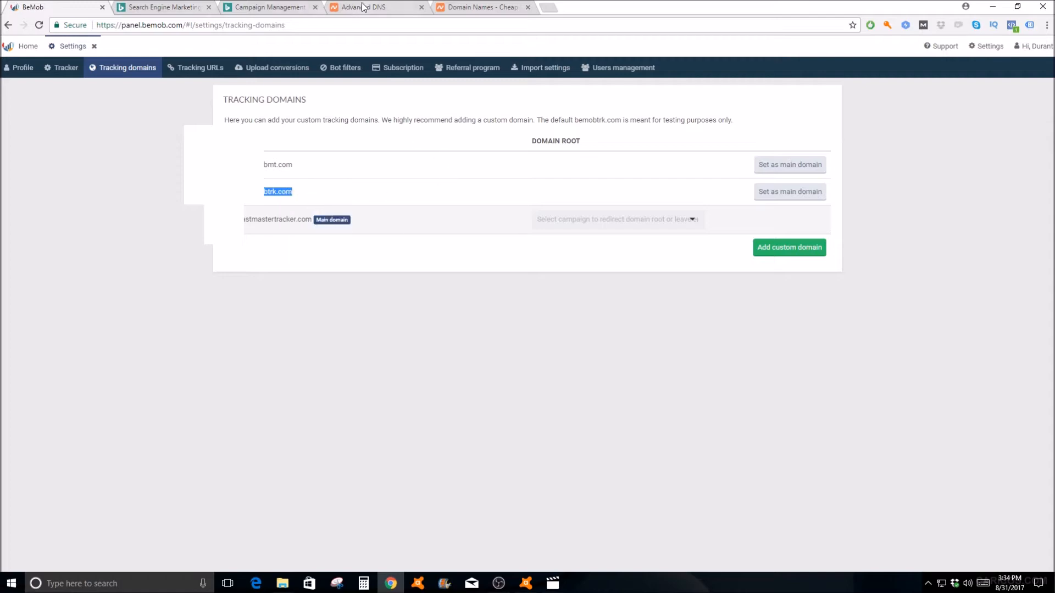
{"action": "left_click", "coordinate": [379, 7]}
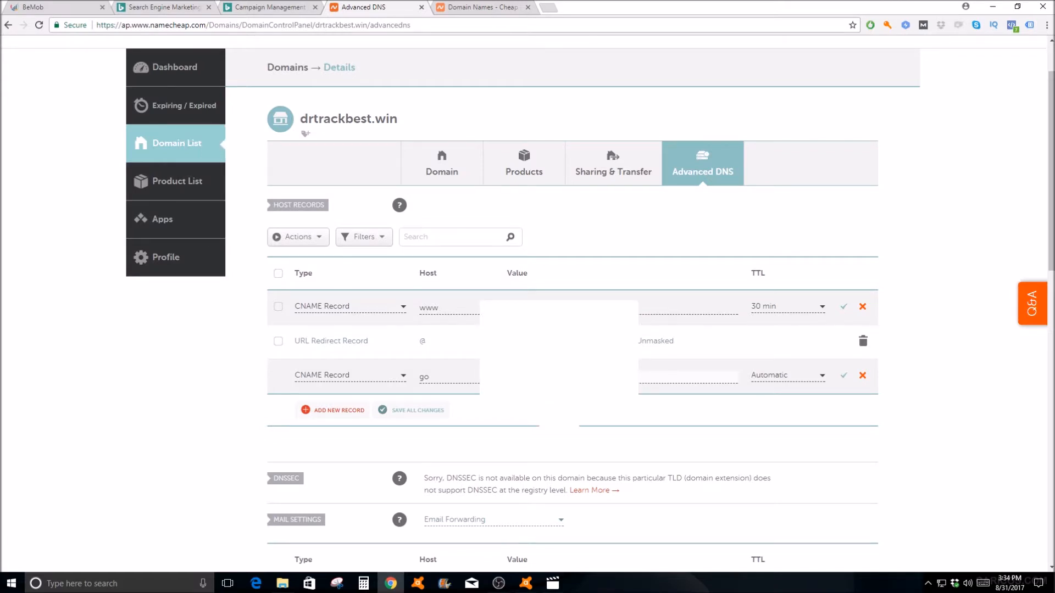
Step: Set the TTL of the go CNAME record to 30 min and save the record
{"action": "left_click", "coordinate": [810, 378]}
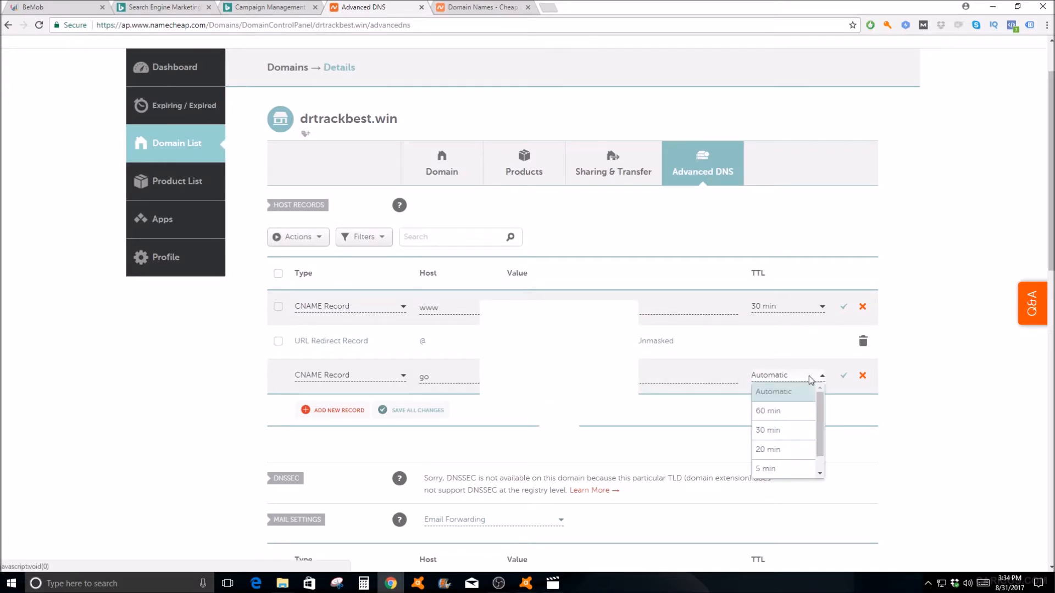
{"action": "left_click", "coordinate": [791, 432]}
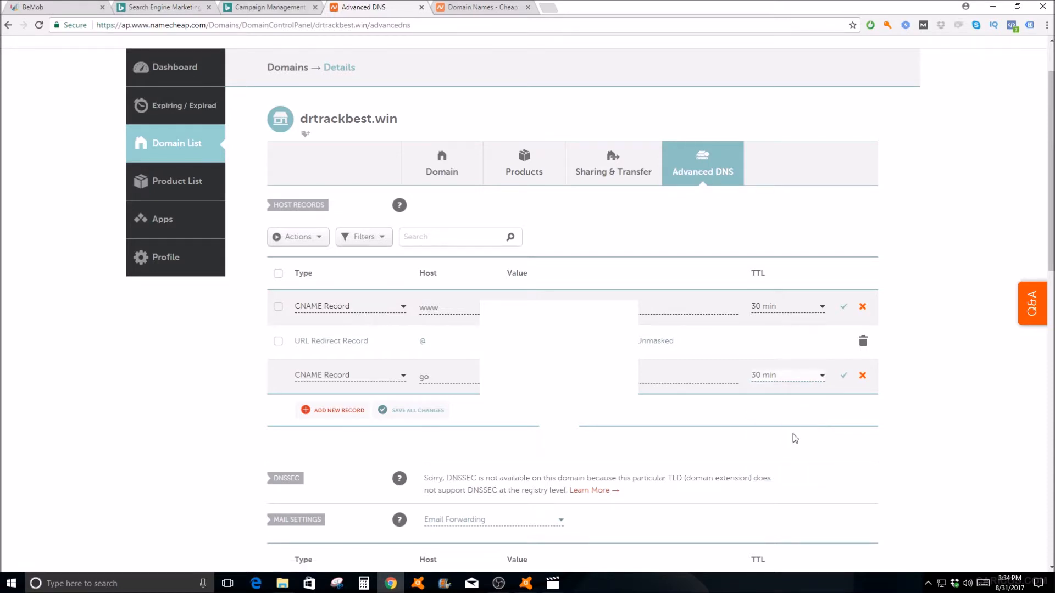
{"action": "left_click", "coordinate": [845, 376]}
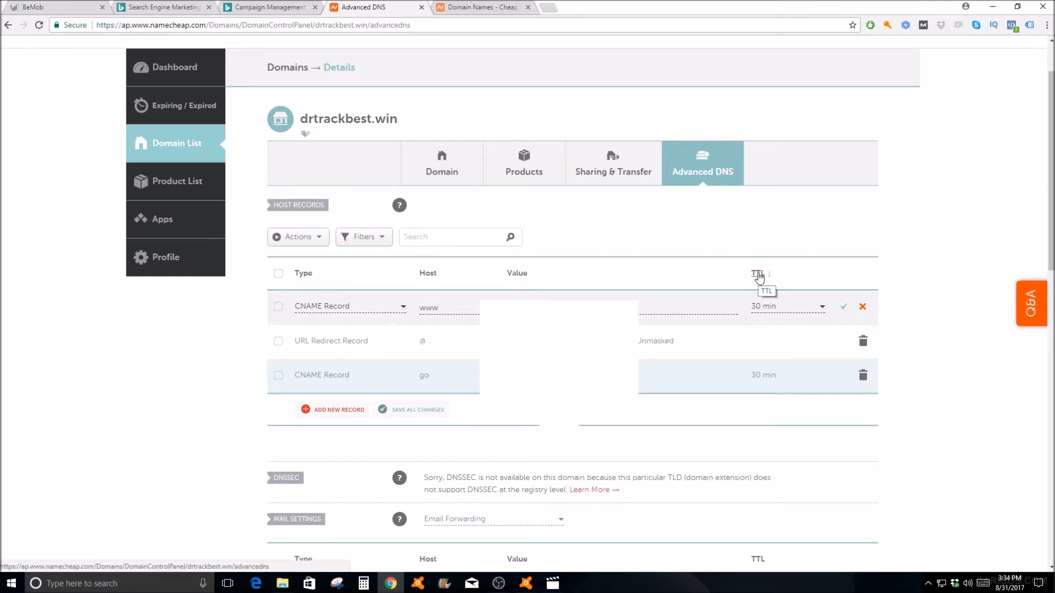
{"action": "left_click", "coordinate": [821, 376]}
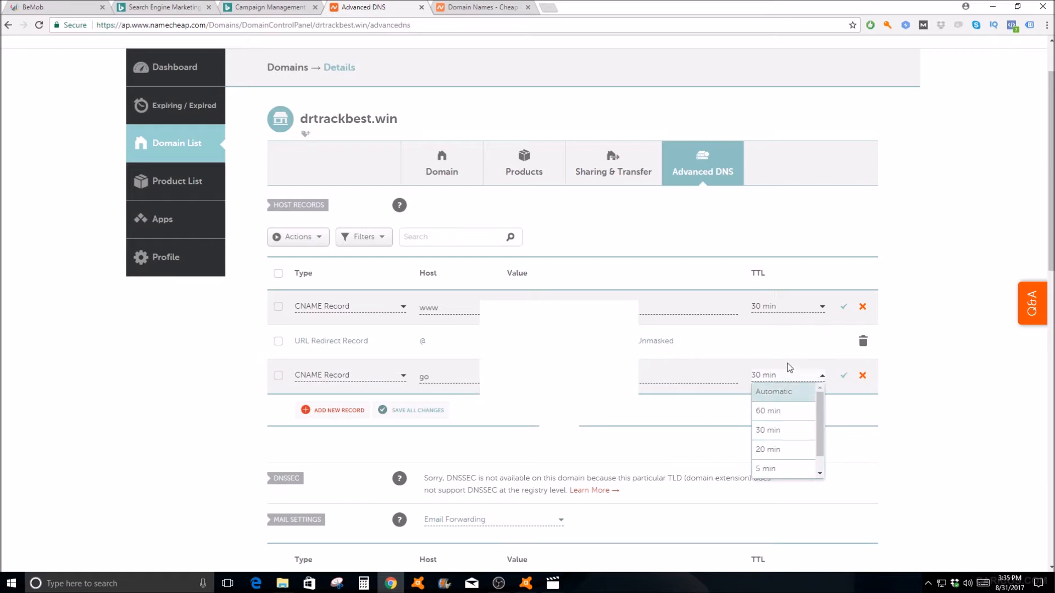
{"action": "left_click", "coordinate": [954, 407]}
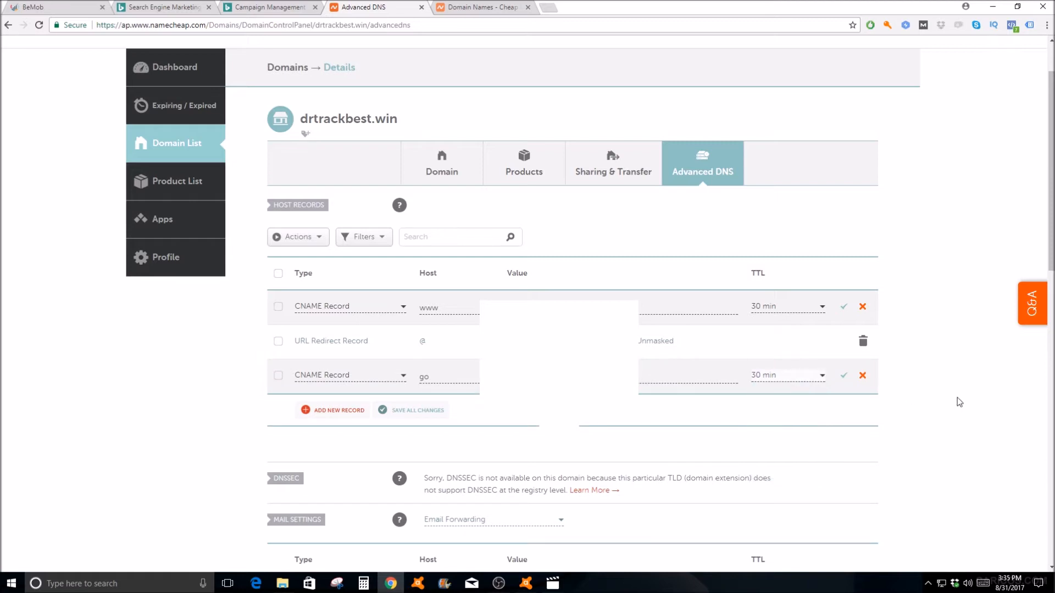
{"action": "scroll", "coordinate": [957, 398], "scroll_direction": "down", "scroll_amount": 1}
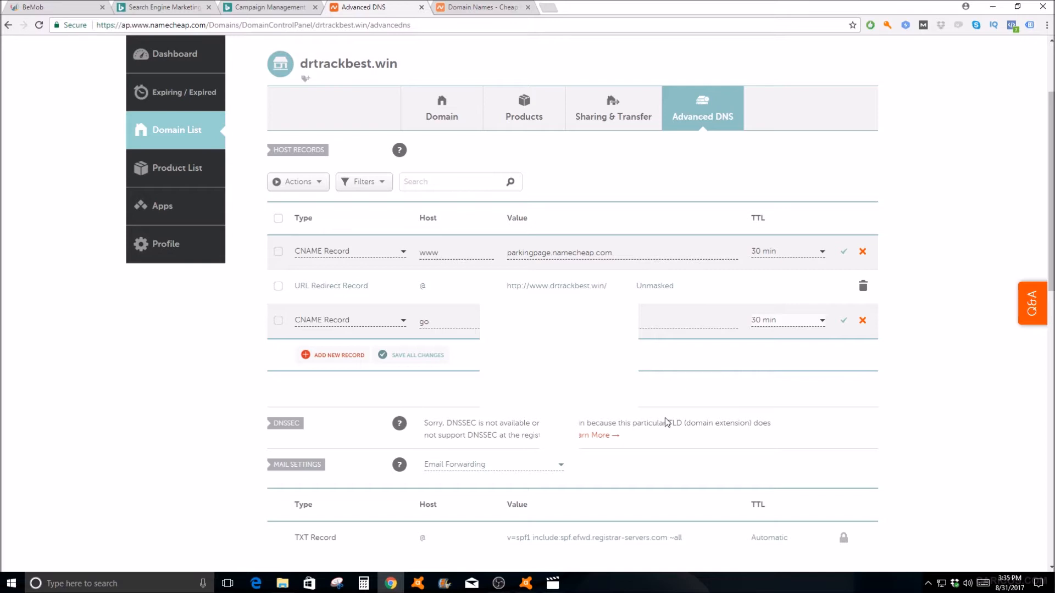
{"action": "left_click", "coordinate": [508, 583]}
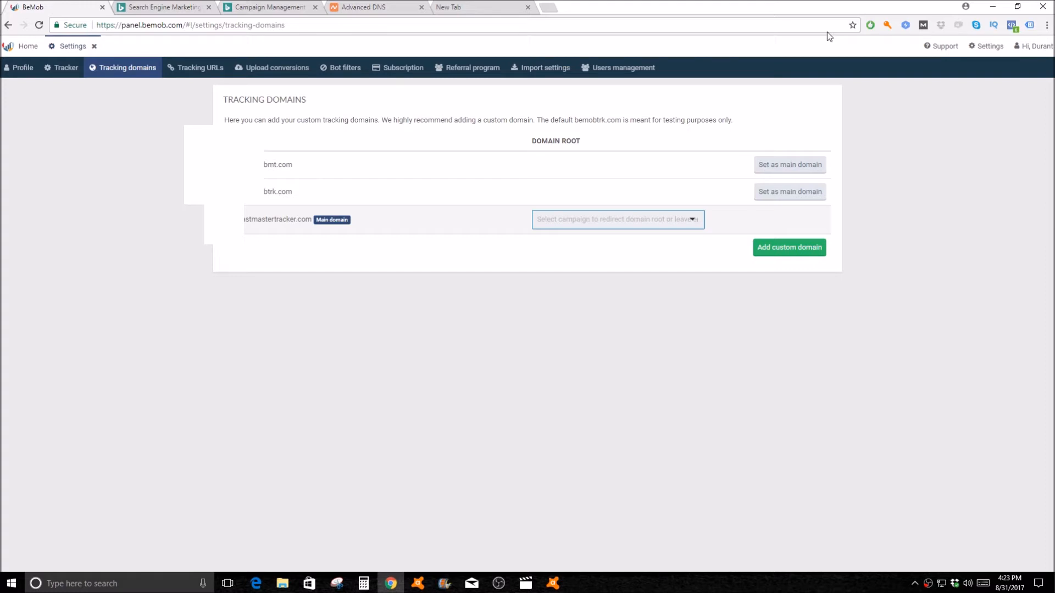
Step: Go from the BeMob home dashboard to the account settings and show the tracking domains
{"action": "left_click", "coordinate": [991, 52]}
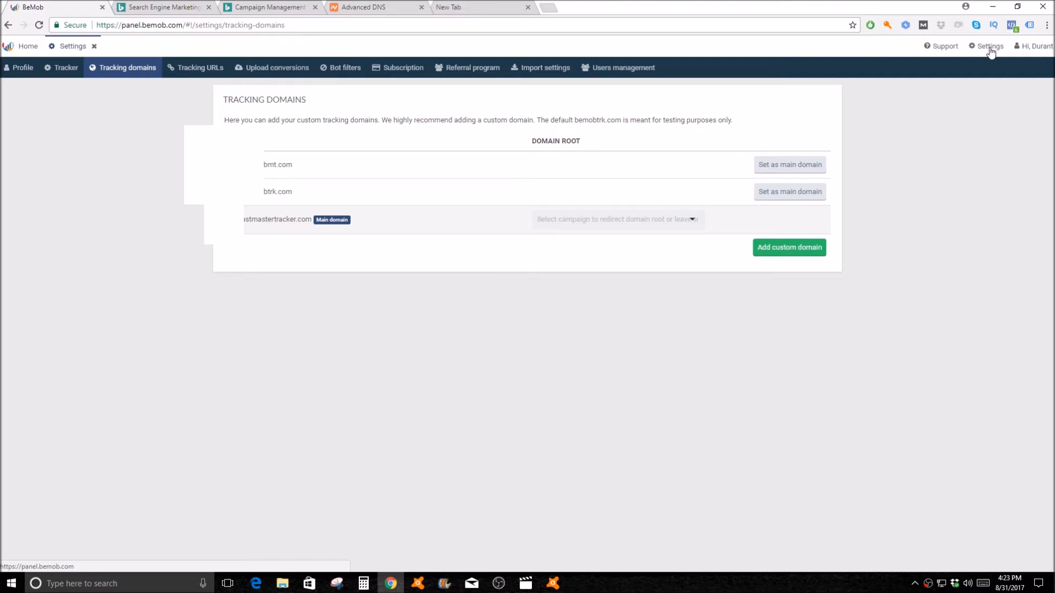
{"action": "left_click", "coordinate": [28, 48]}
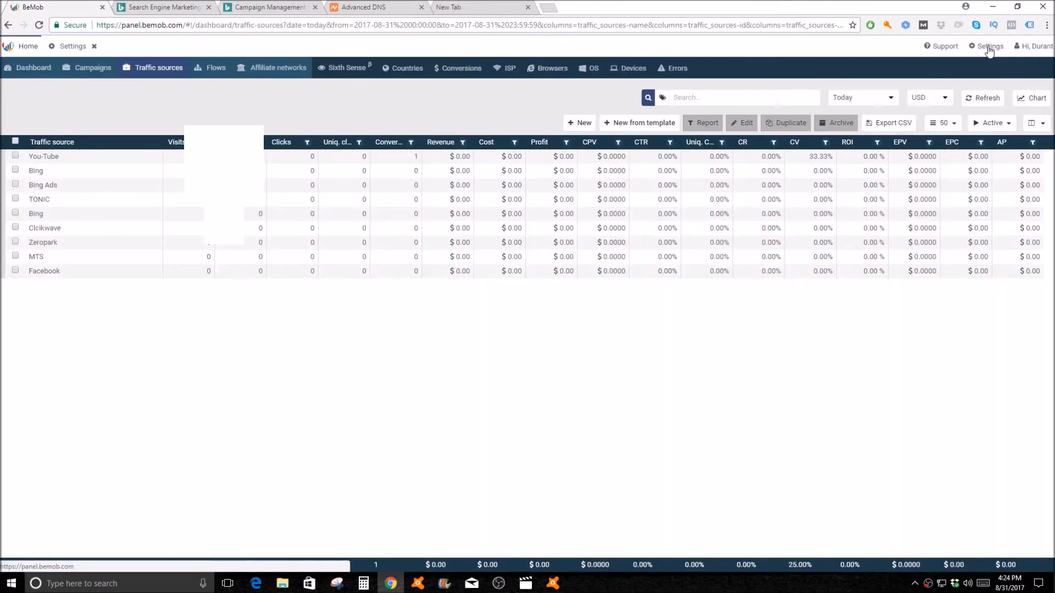
{"action": "left_click", "coordinate": [989, 48]}
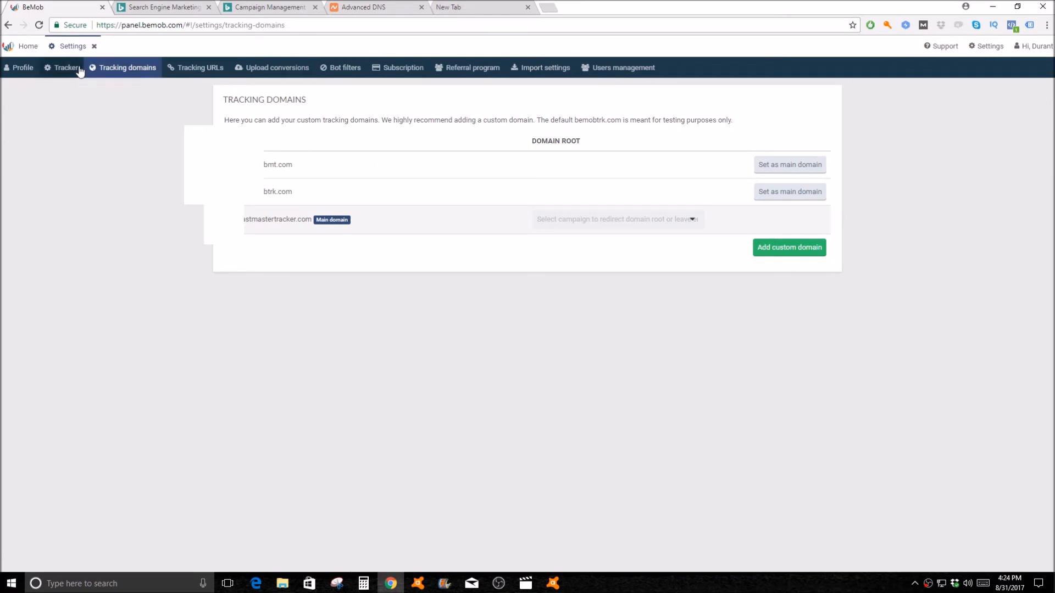
{"action": "mouse_move", "coordinate": [109, 71]}
{"action": "left_click", "coordinate": [124, 116]}
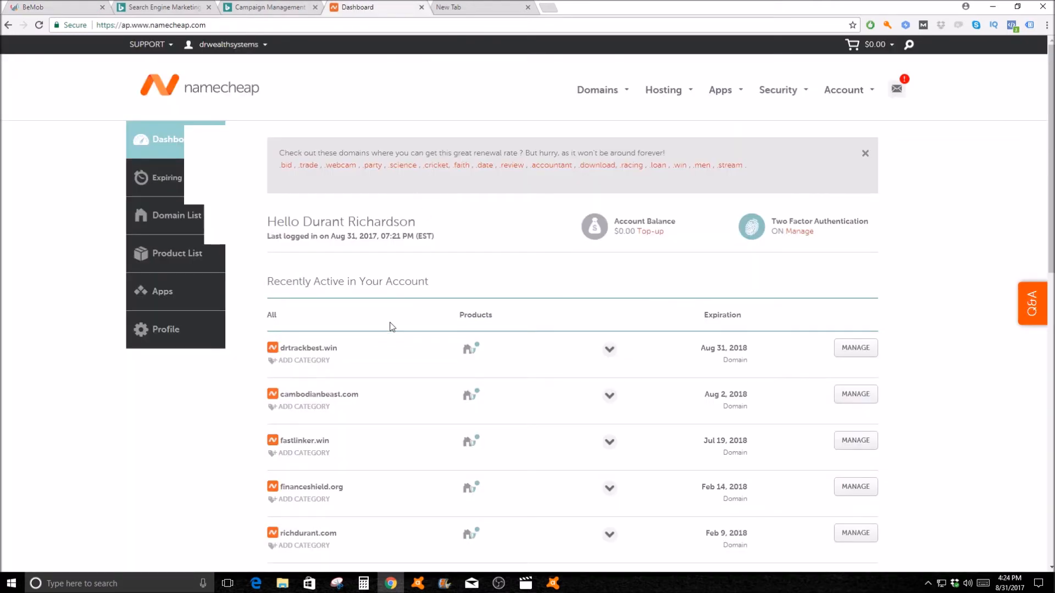
Step: Copy drtrackbest.win from Namecheap, check the DNS of go.drtrackbest.win and add it as a custom tracking domain in BeMob
{"action": "left_click_drag", "start_coordinate": [339, 348], "coordinate": [283, 350]}
{"action": "right_click", "coordinate": [283, 350]}
{"action": "left_click", "coordinate": [303, 358]}
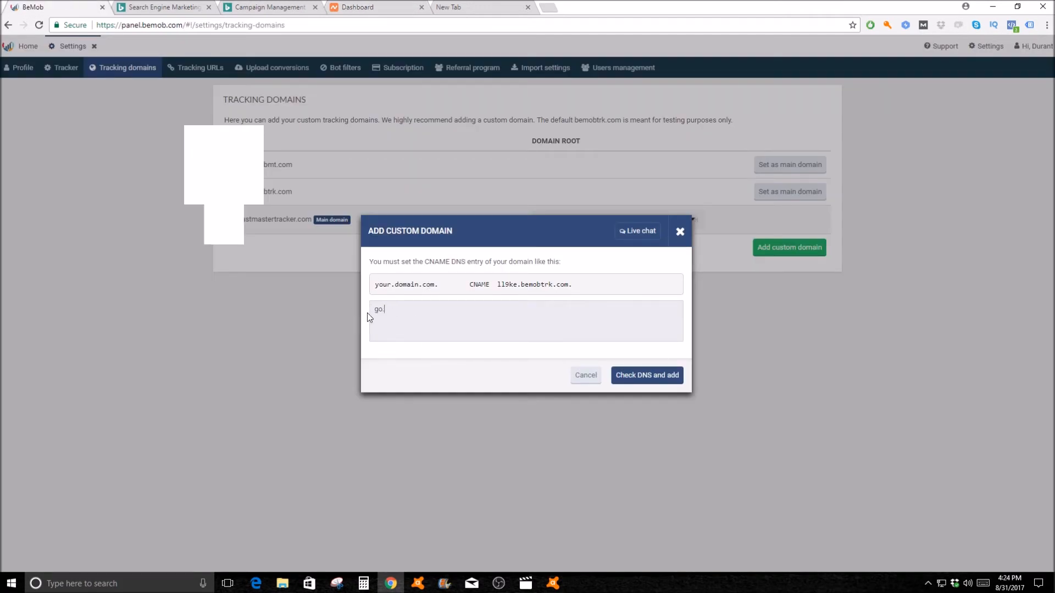
{"action": "key", "text": "ctrl+v"}
{"action": "left_click", "coordinate": [651, 379]}
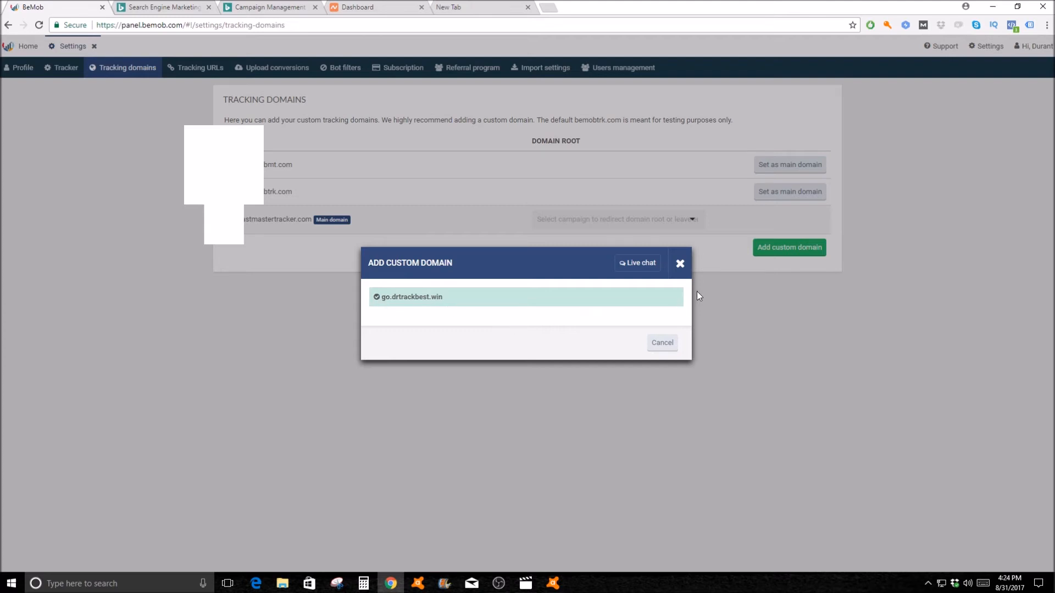
{"action": "left_click", "coordinate": [680, 264]}
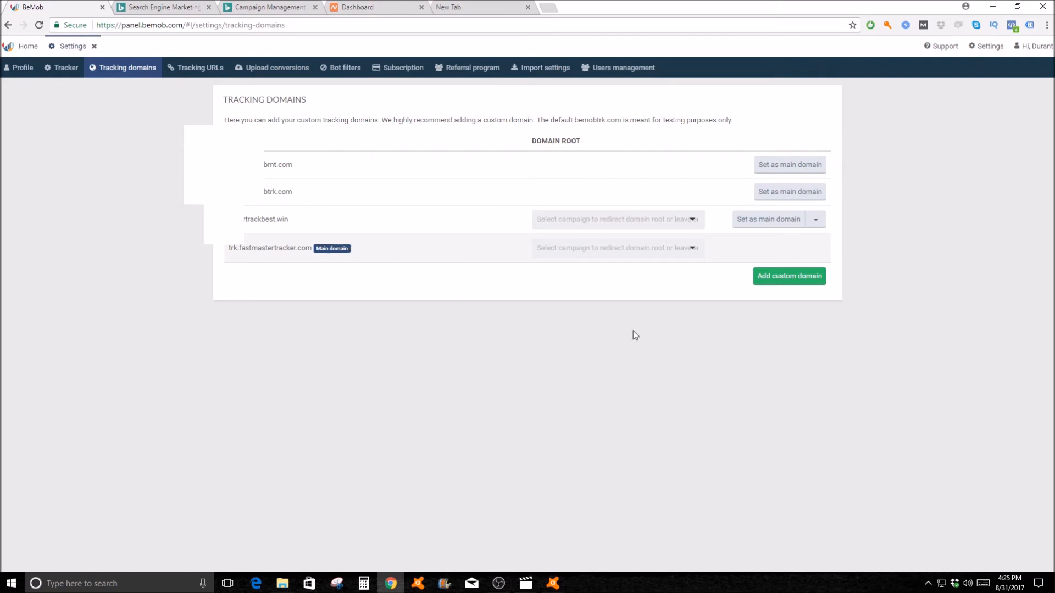
Step: Try go.drtrackbest.win as the main tracking domain and switch the main domain back to trk.fastmastertracker.com
{"action": "left_click", "coordinate": [775, 226]}
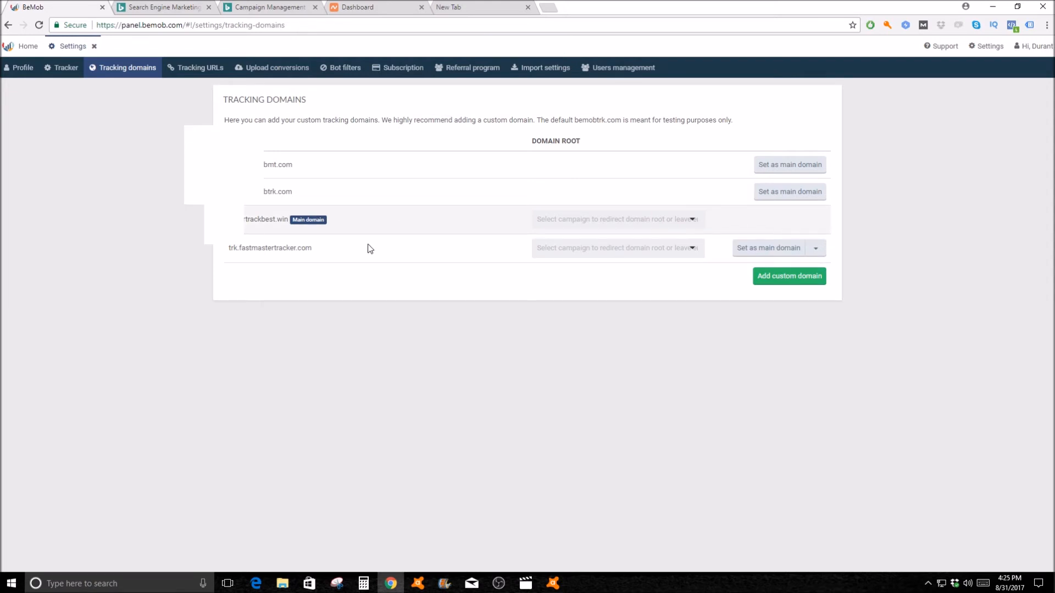
{"action": "left_click", "coordinate": [772, 250]}
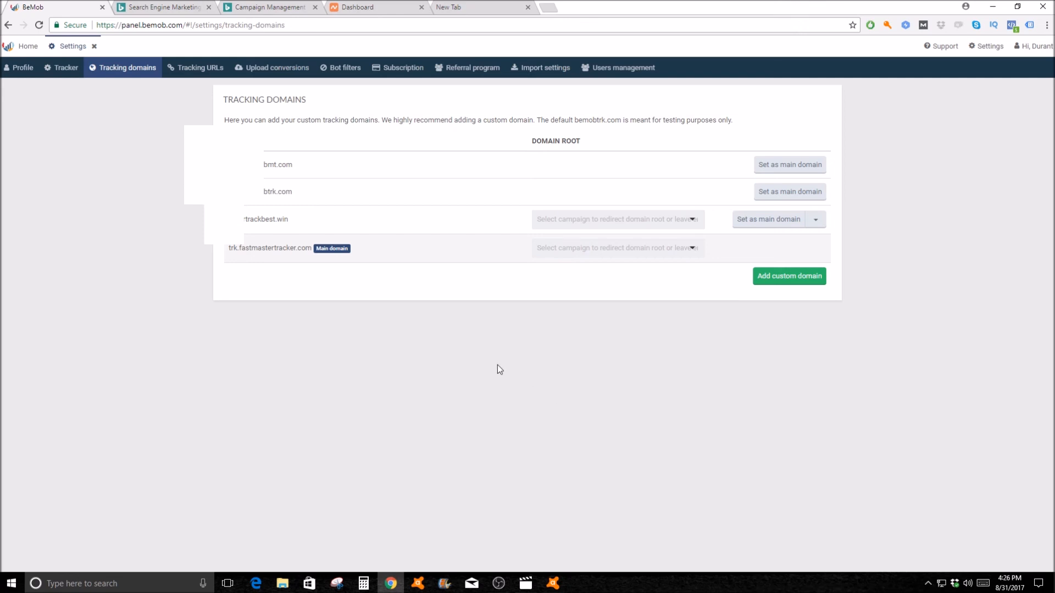
{"action": "left_click", "coordinate": [498, 582]}
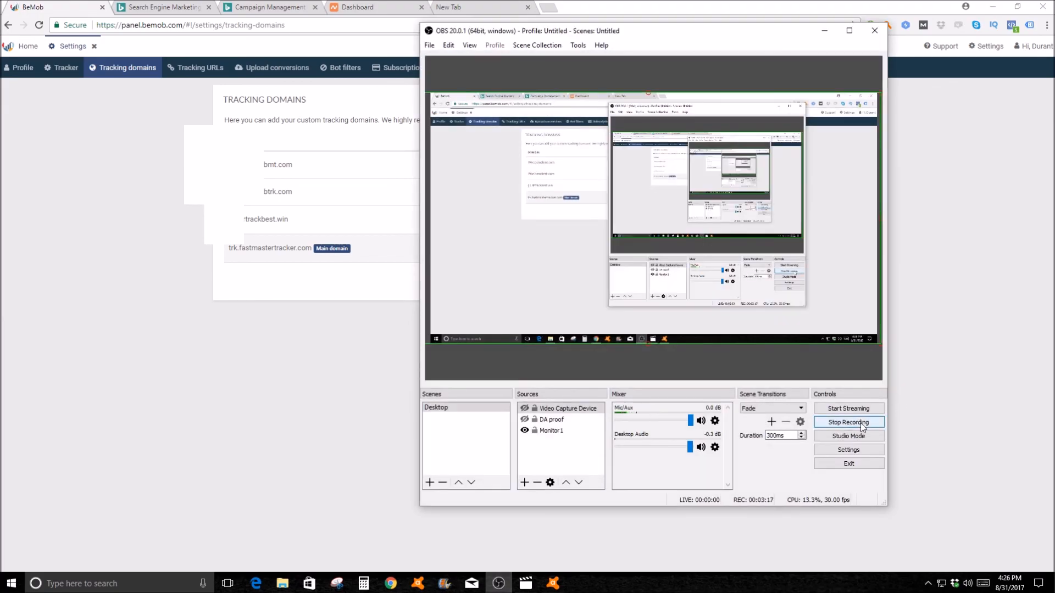